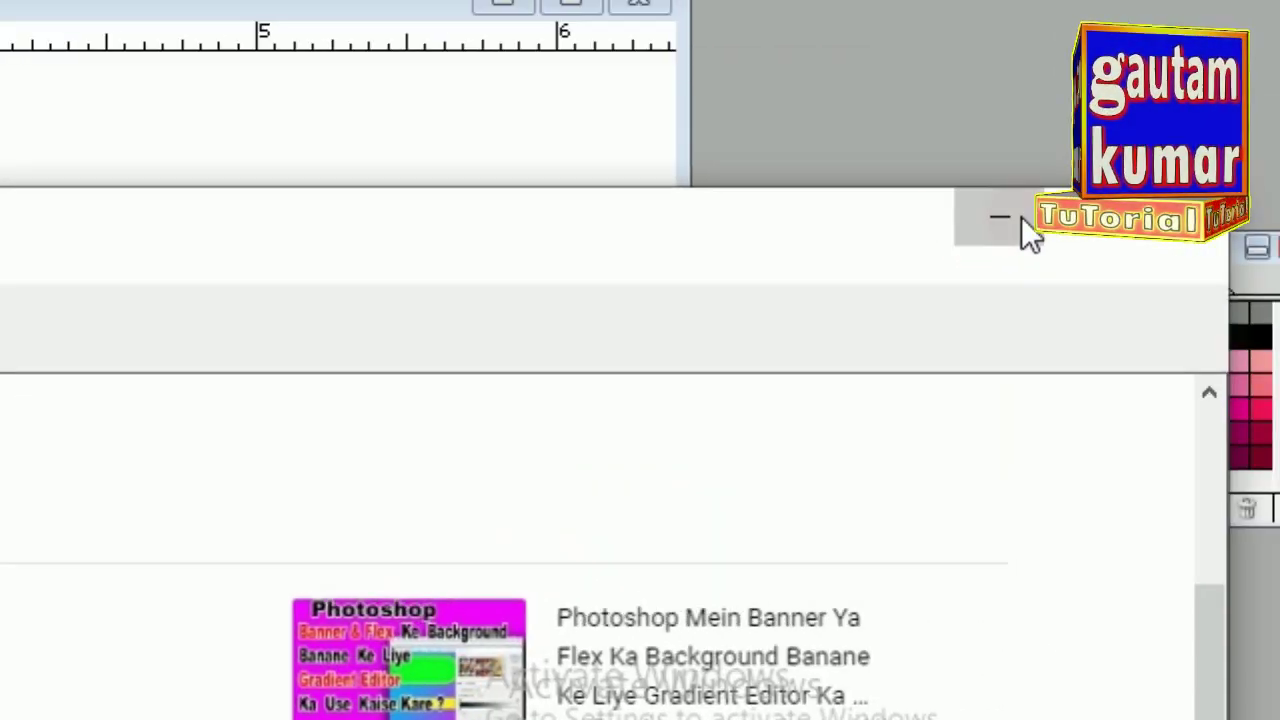
# - Minimise the browser to bring back the Photoshop document with the gradient circles
pyautogui.click(1021, 218)
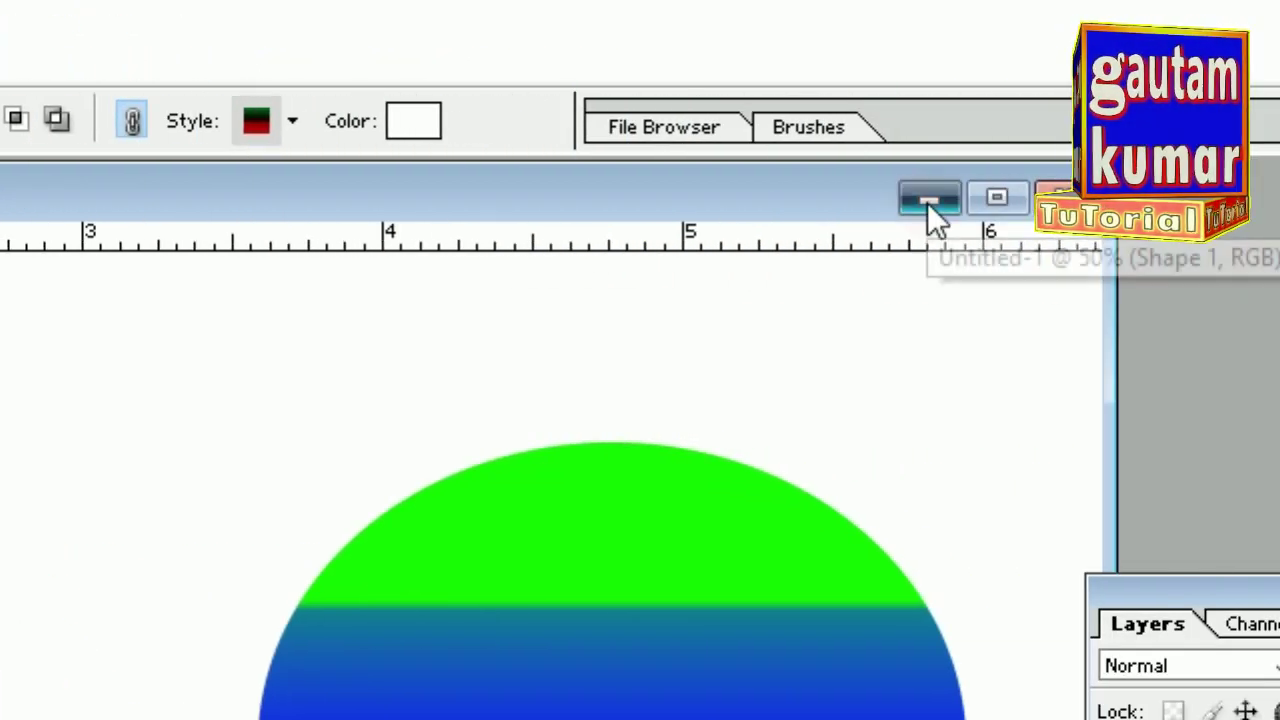
# - Draw a circle with the Ellipse Tool in the middle of the blank Untitled-2 canvas
pyautogui.click(927, 200)
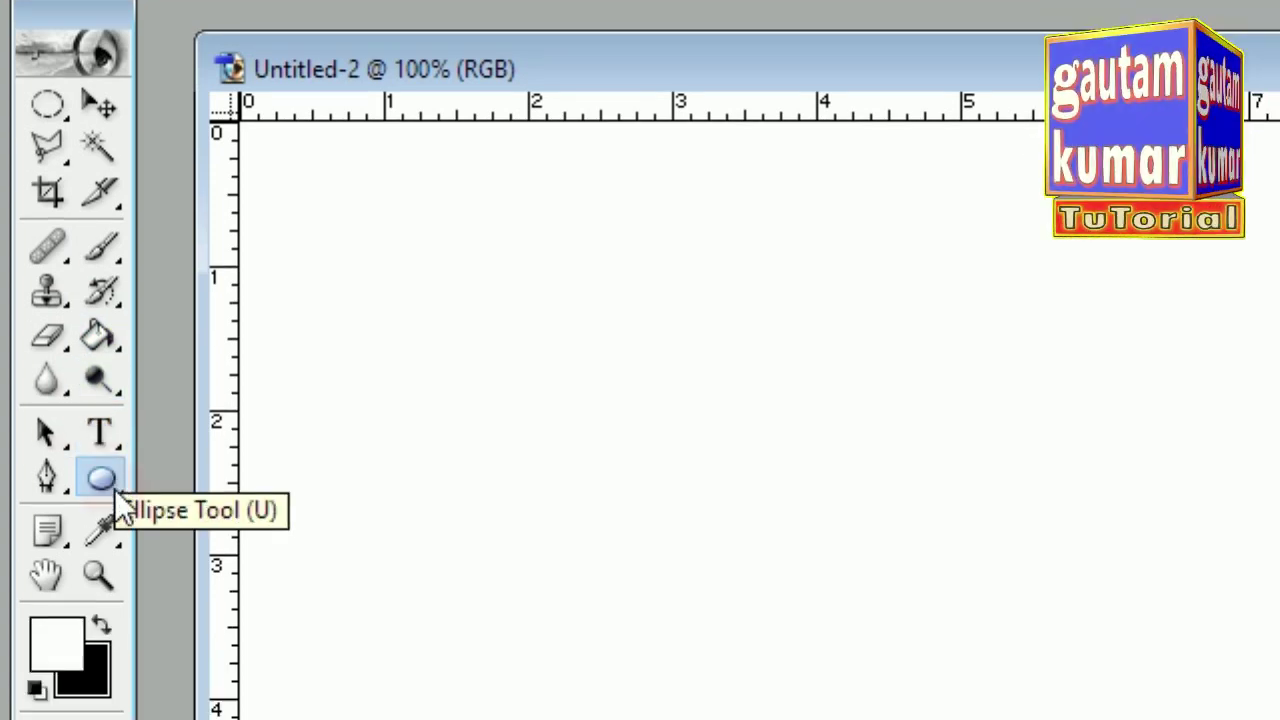
pyautogui.click(116, 485)
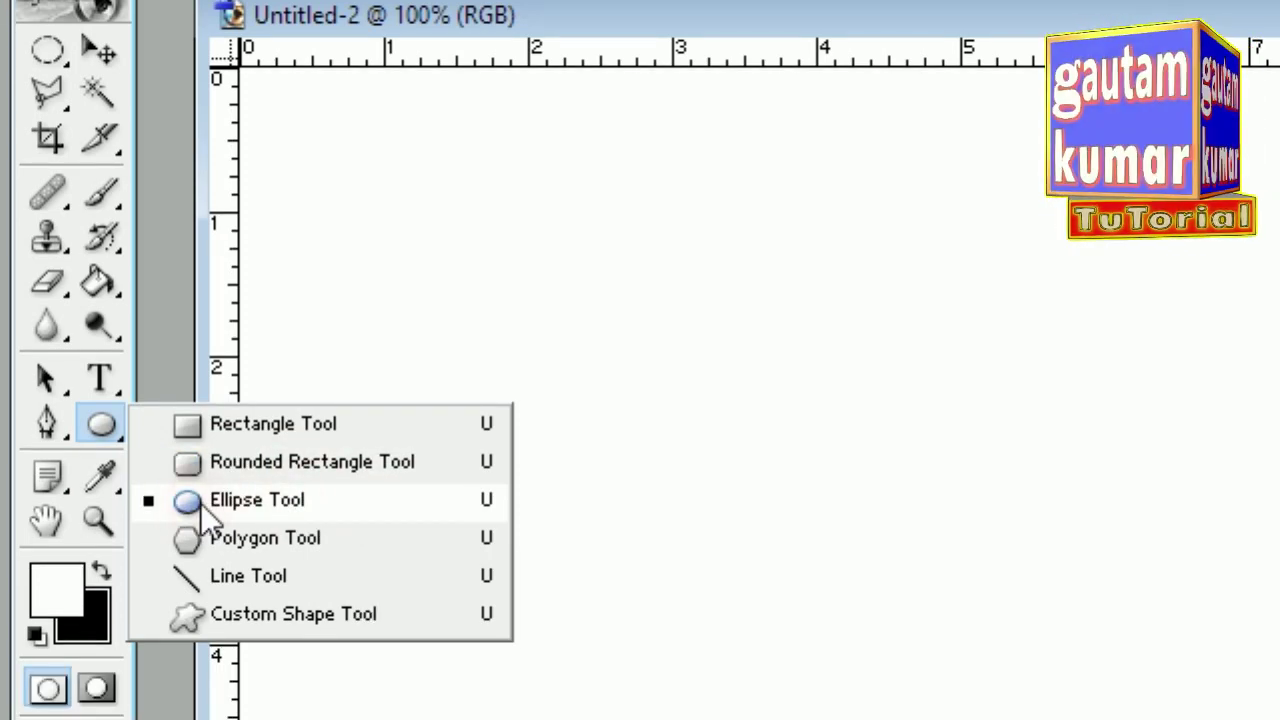
pyautogui.click(188, 501)
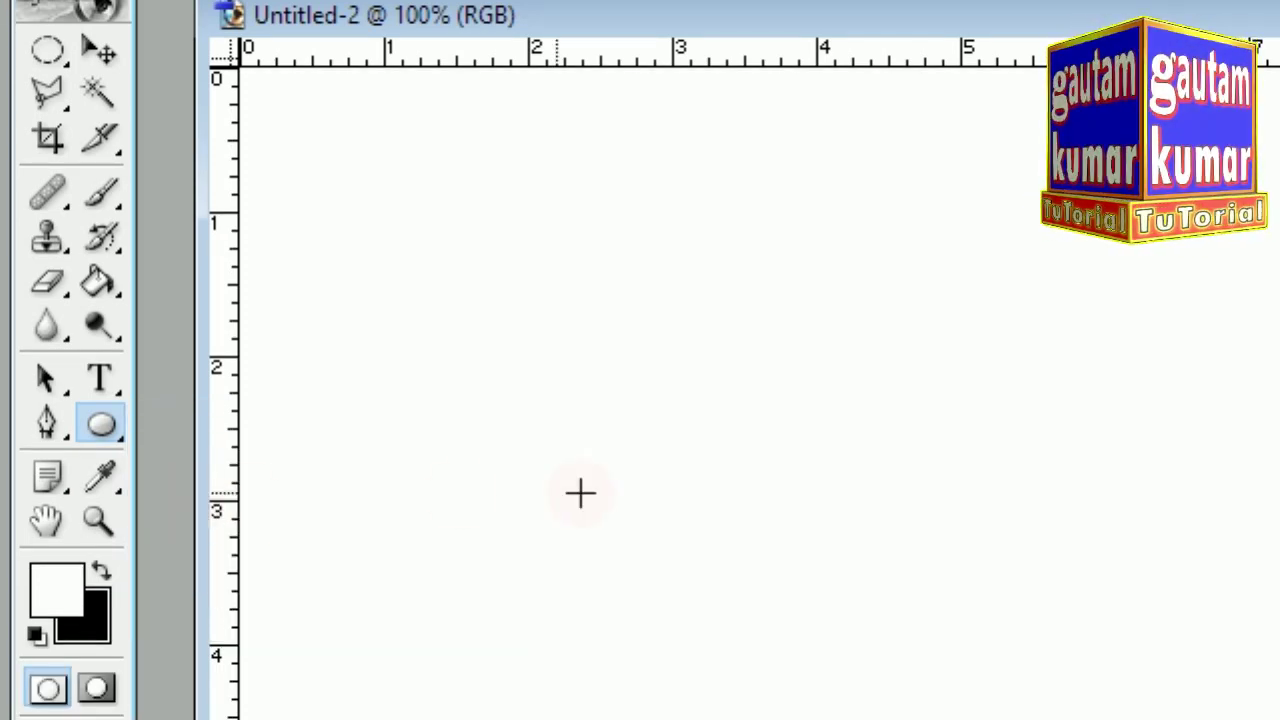
pyautogui.moveTo(642, 301); pyautogui.dragTo(869, 509)
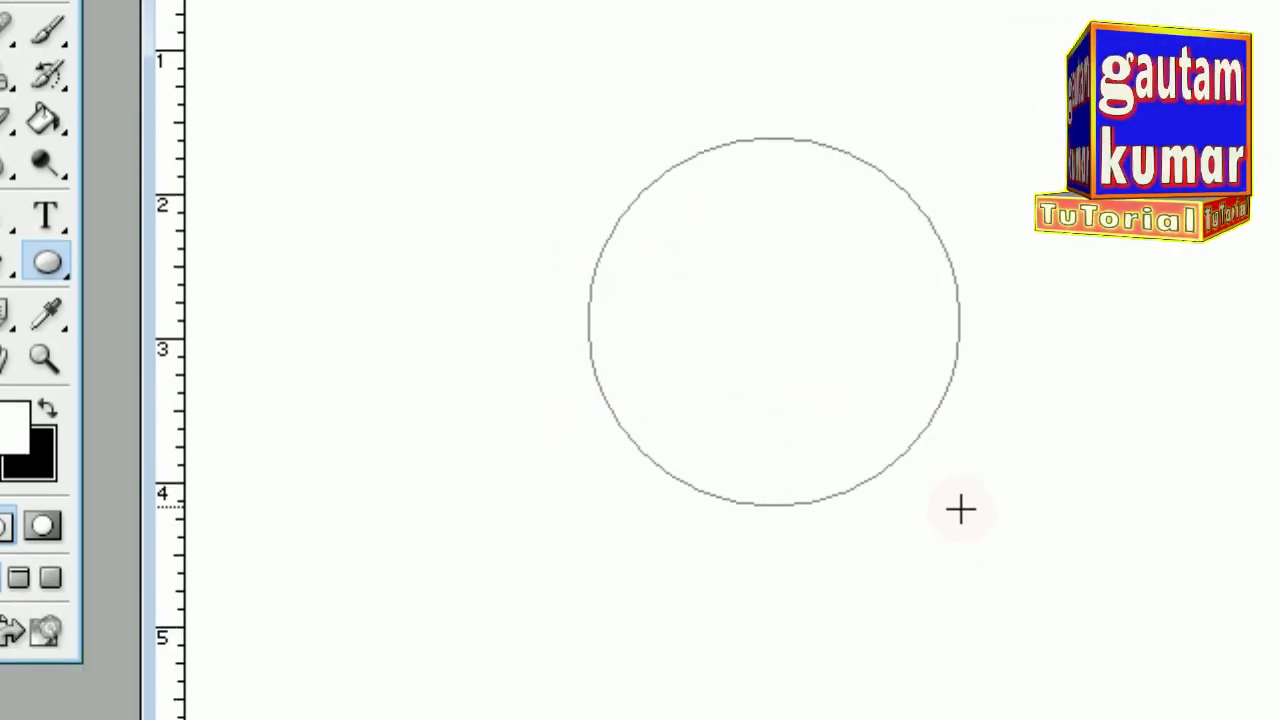
pyautogui.click(700, 370)
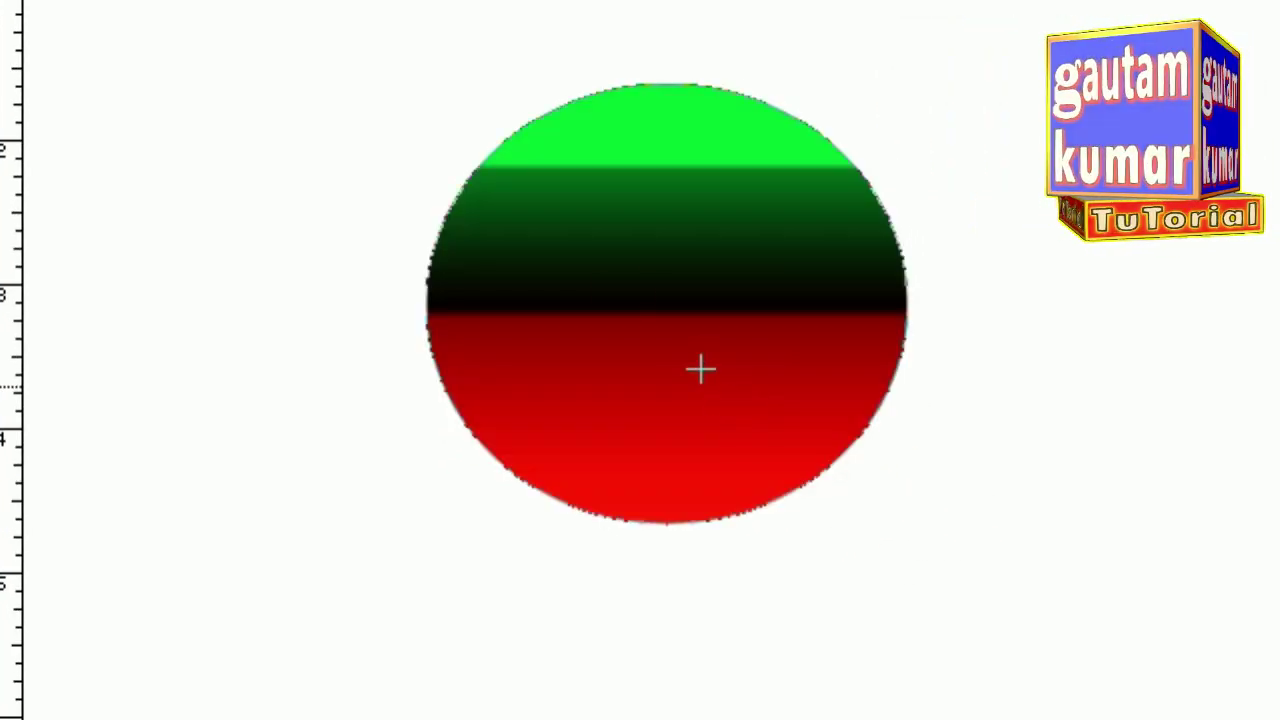
pyautogui.scroll(2, 842, 311)
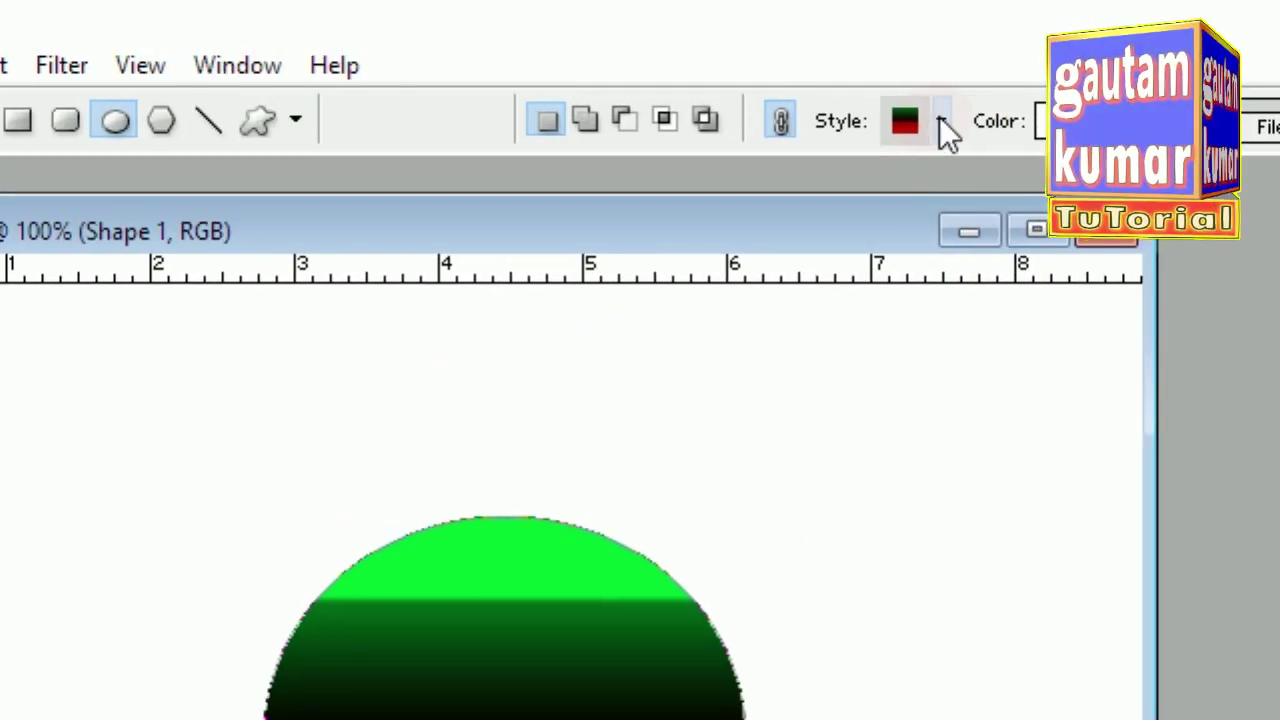
# - Set the ellipse's shape style to the No Style preset
pyautogui.click(939, 120)
pyautogui.click(716, 206)
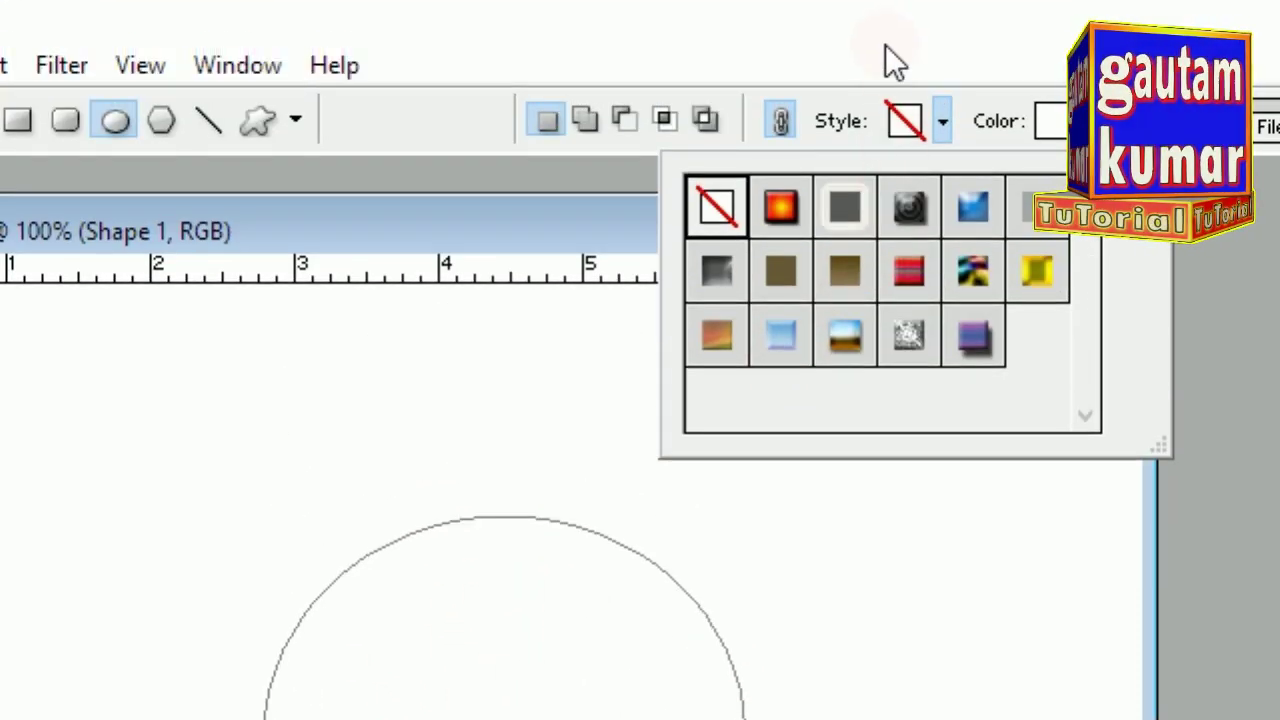
pyautogui.click(884, 45)
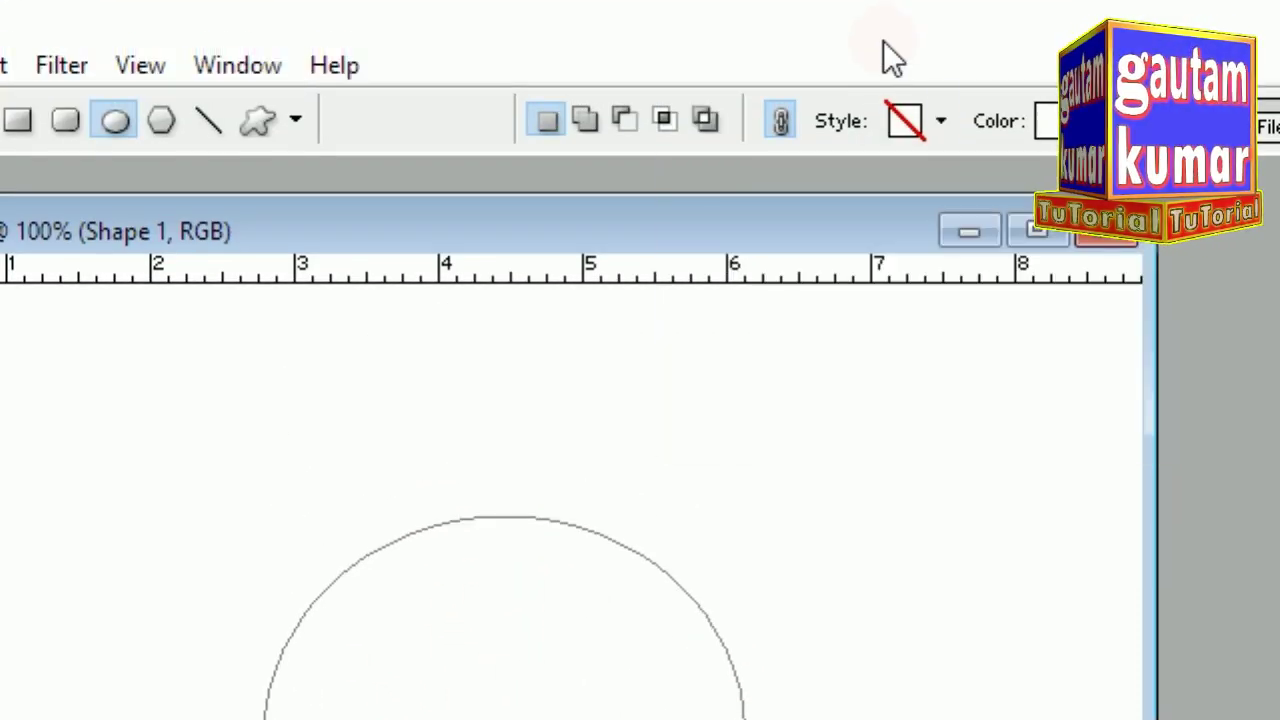
pyautogui.click(939, 124)
pyautogui.click(710, 210)
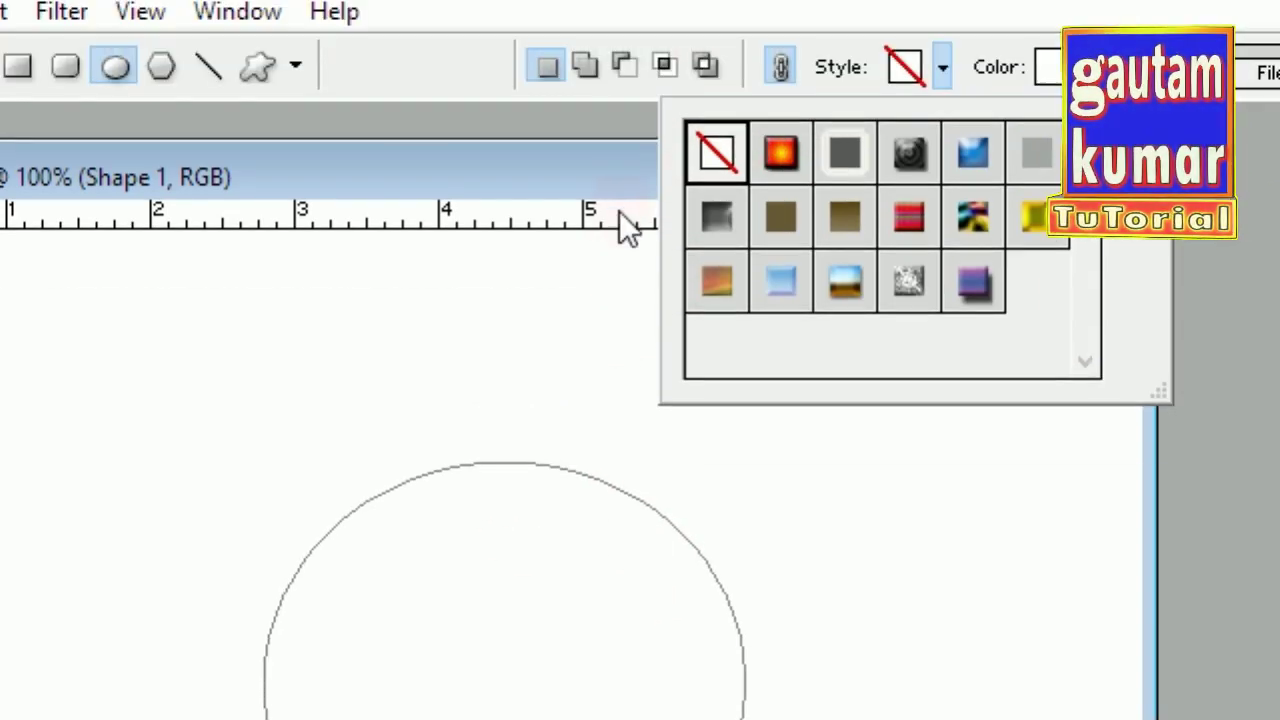
pyautogui.click(621, 120)
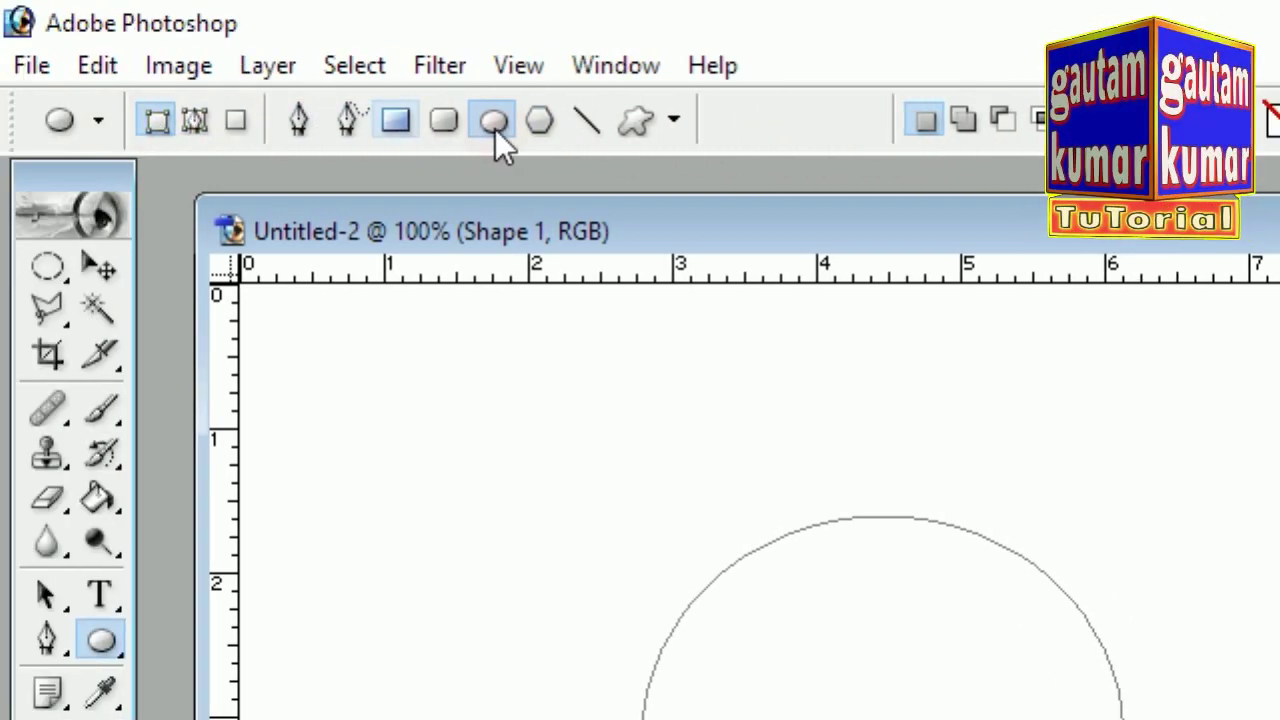
pyautogui.click(495, 127)
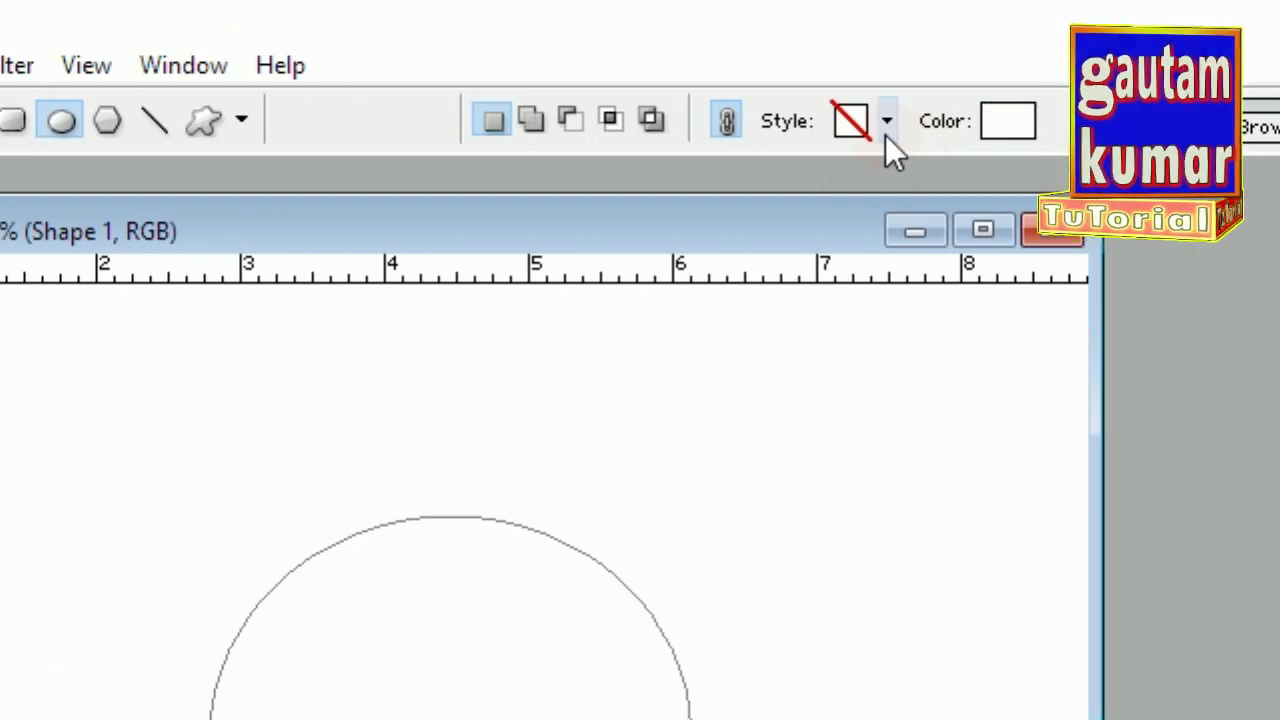
pyautogui.click(885, 135)
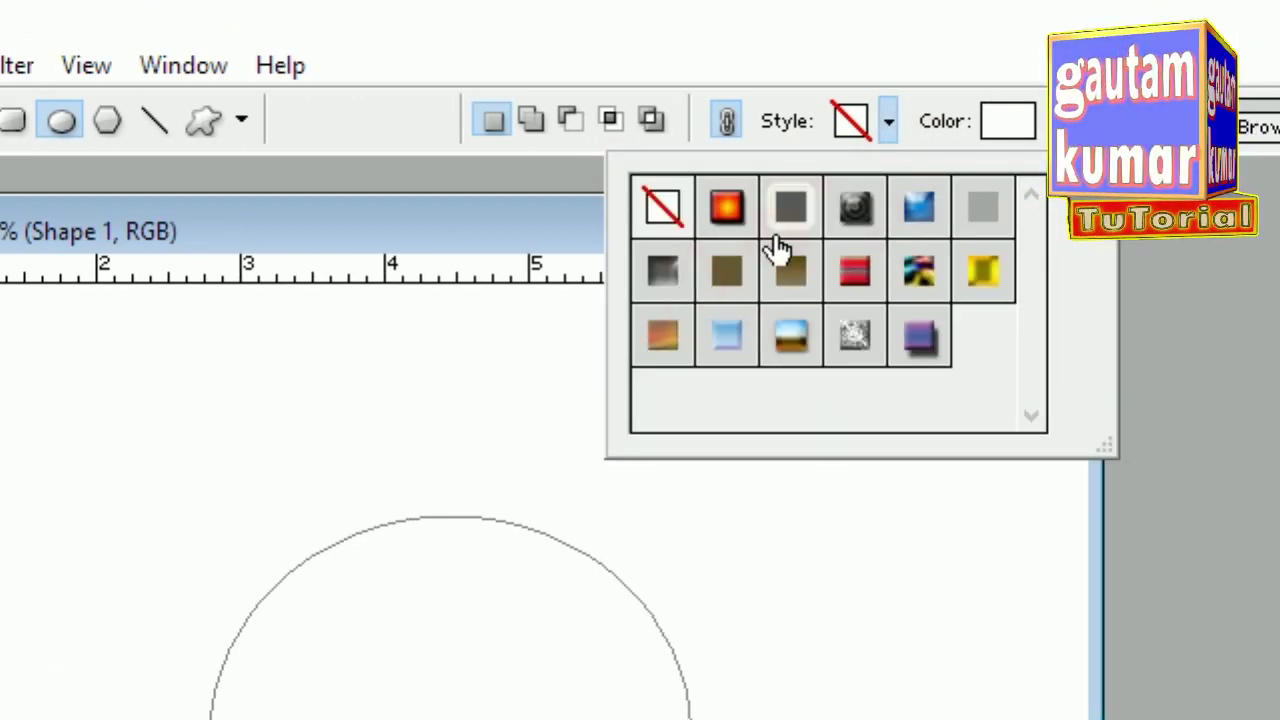
pyautogui.click(660, 205)
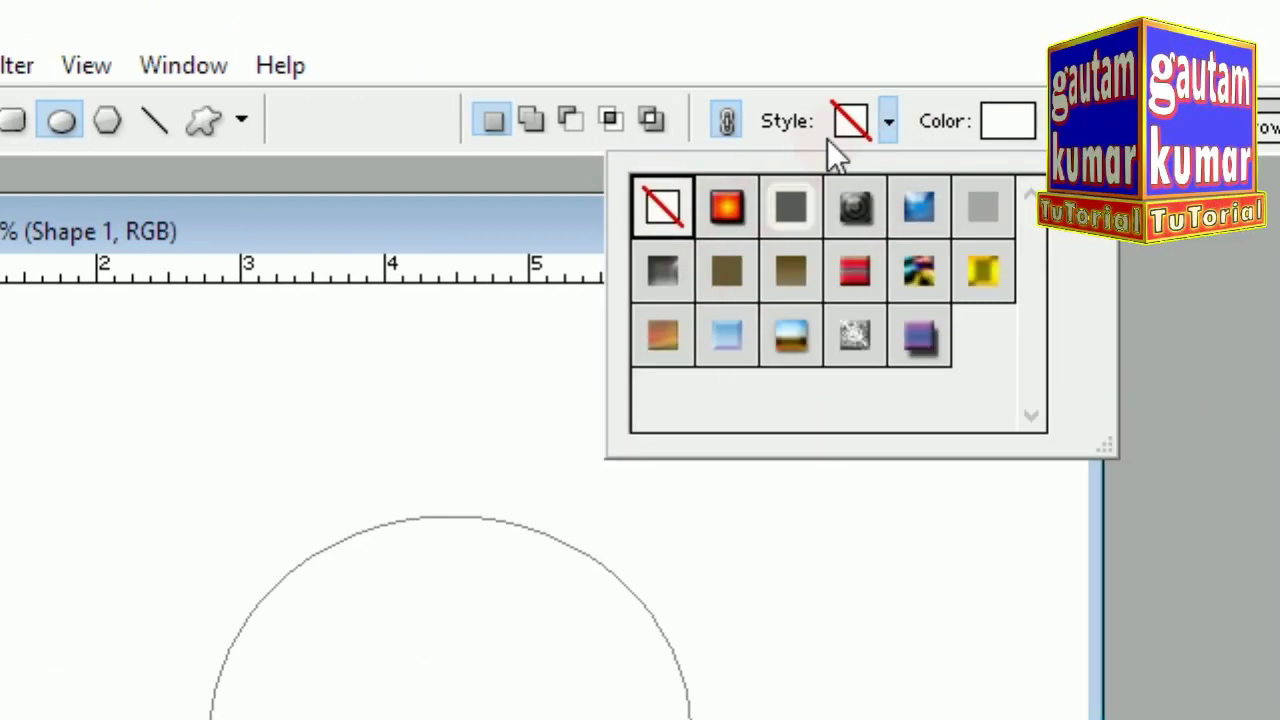
pyautogui.click(840, 70)
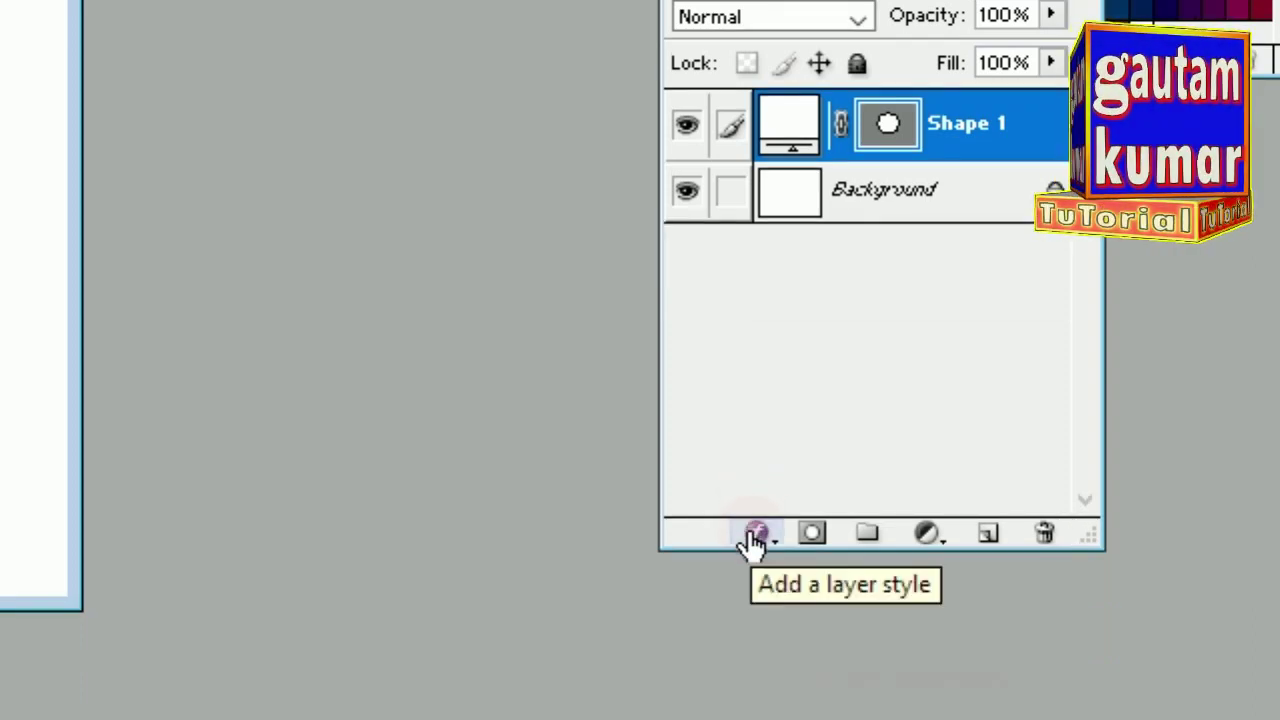
# - Add a Gradient Overlay style to Shape 1, keeping the default black-to-white gradient
pyautogui.click(760, 536)
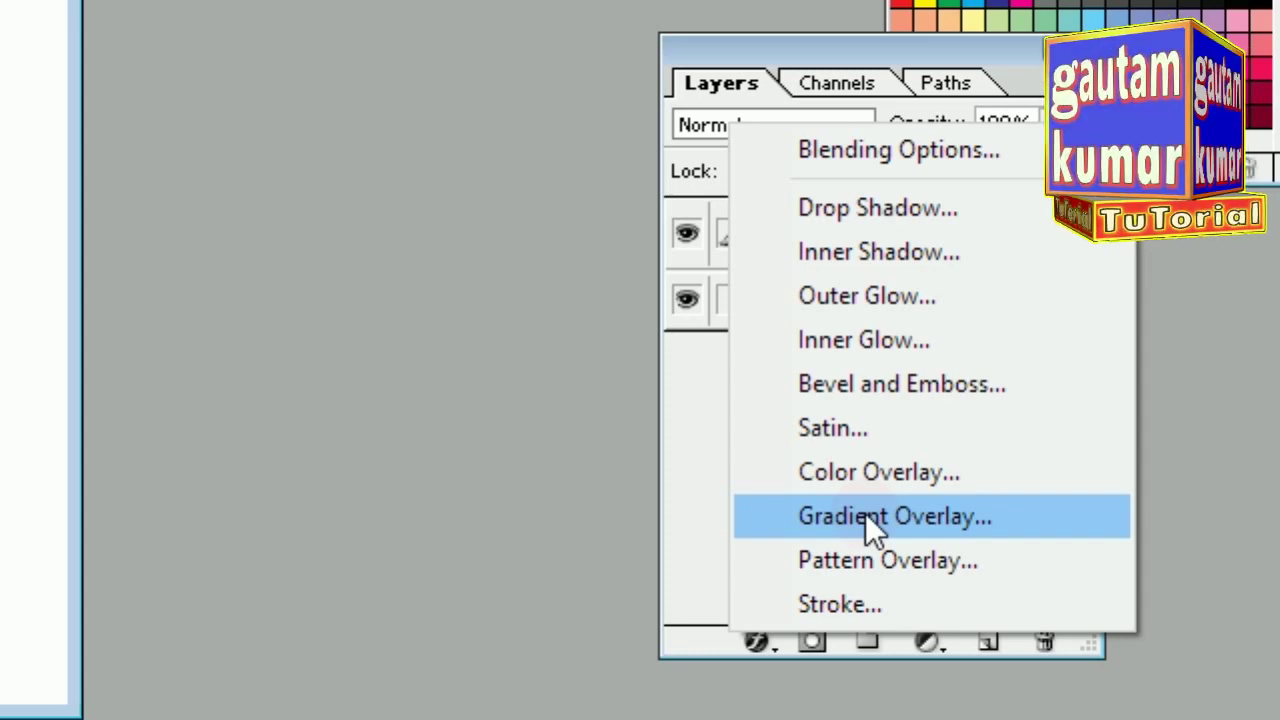
pyautogui.click(865, 513)
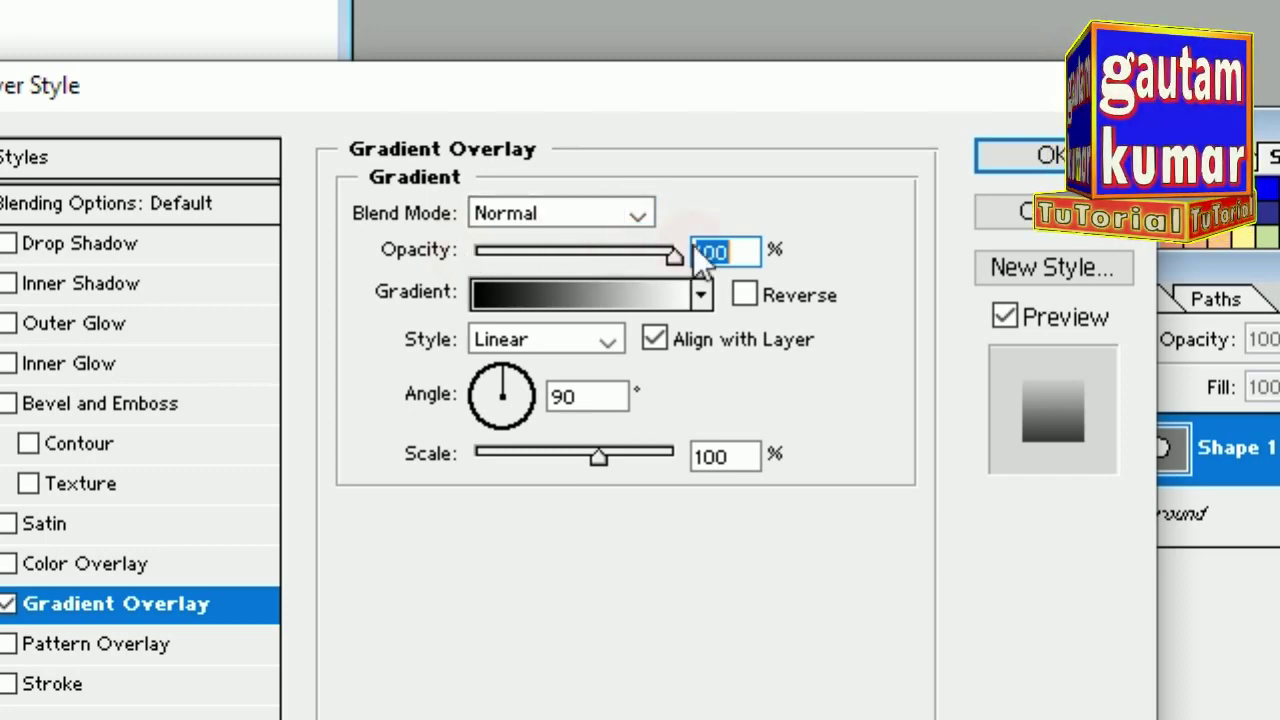
pyautogui.click(701, 296)
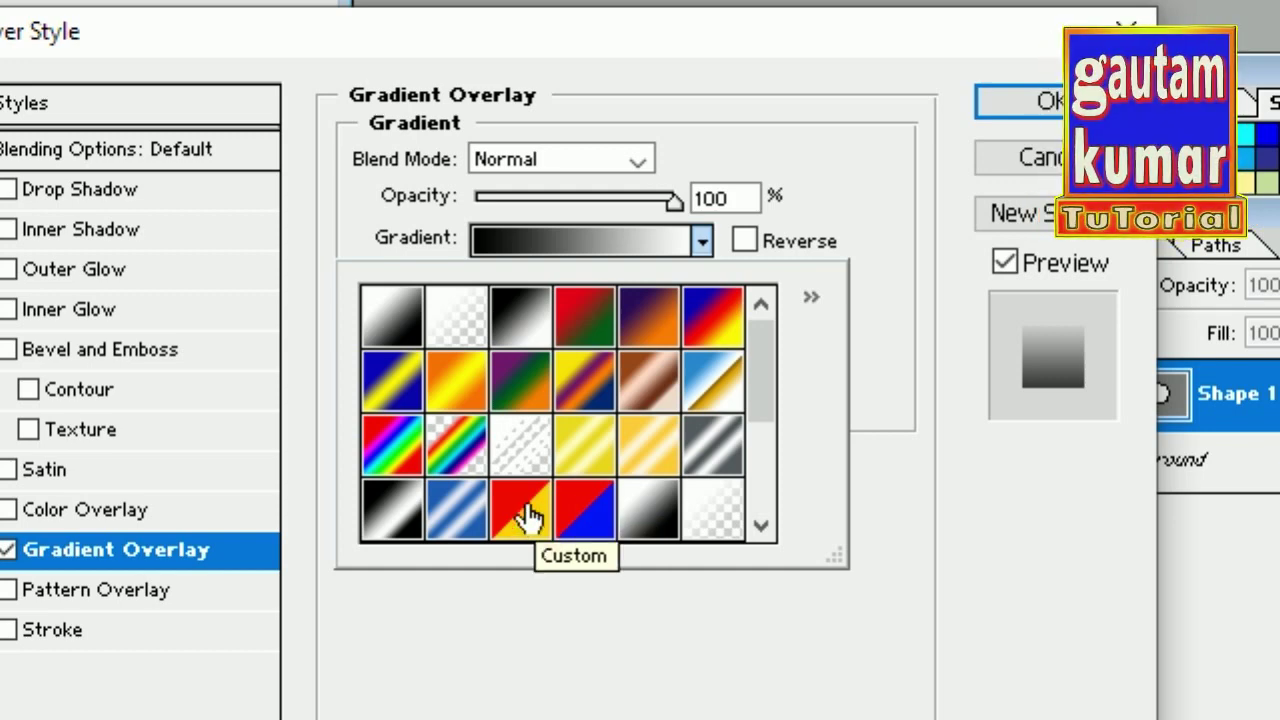
pyautogui.click(737, 195)
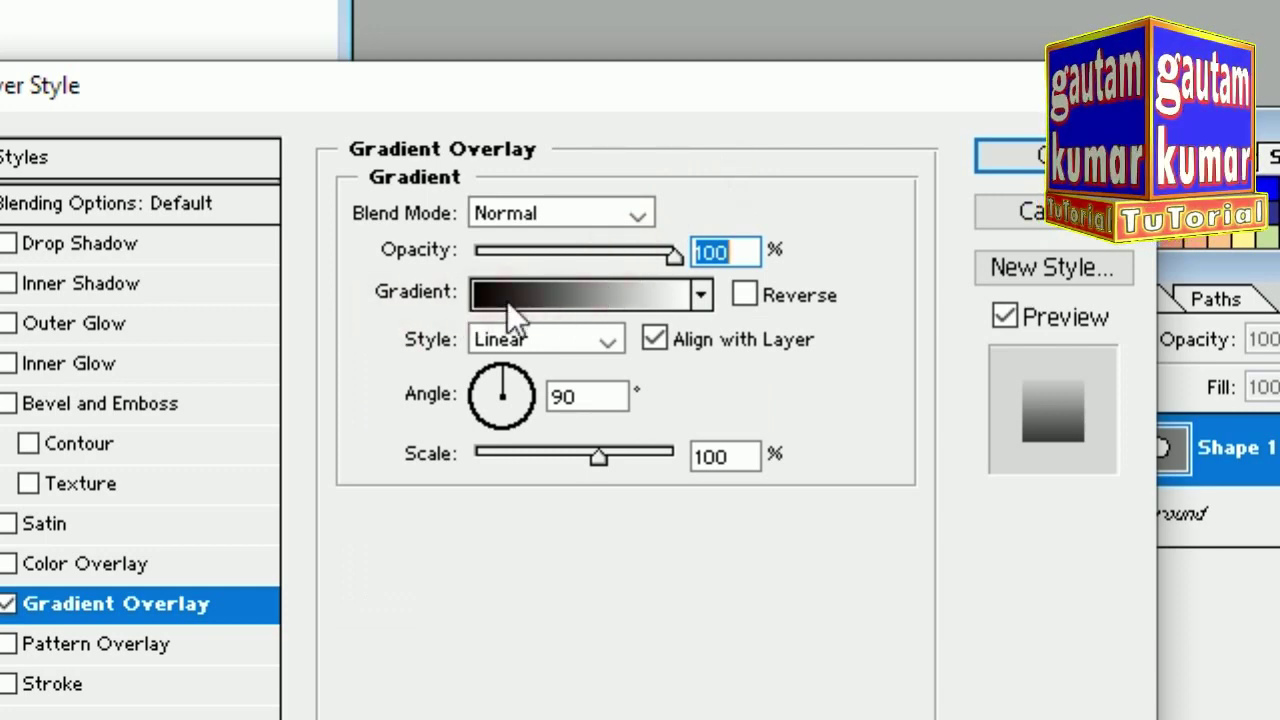
# - Set the gradient's left colour stop to saturated blue (R41 G6 B253)
pyautogui.click(567, 288)
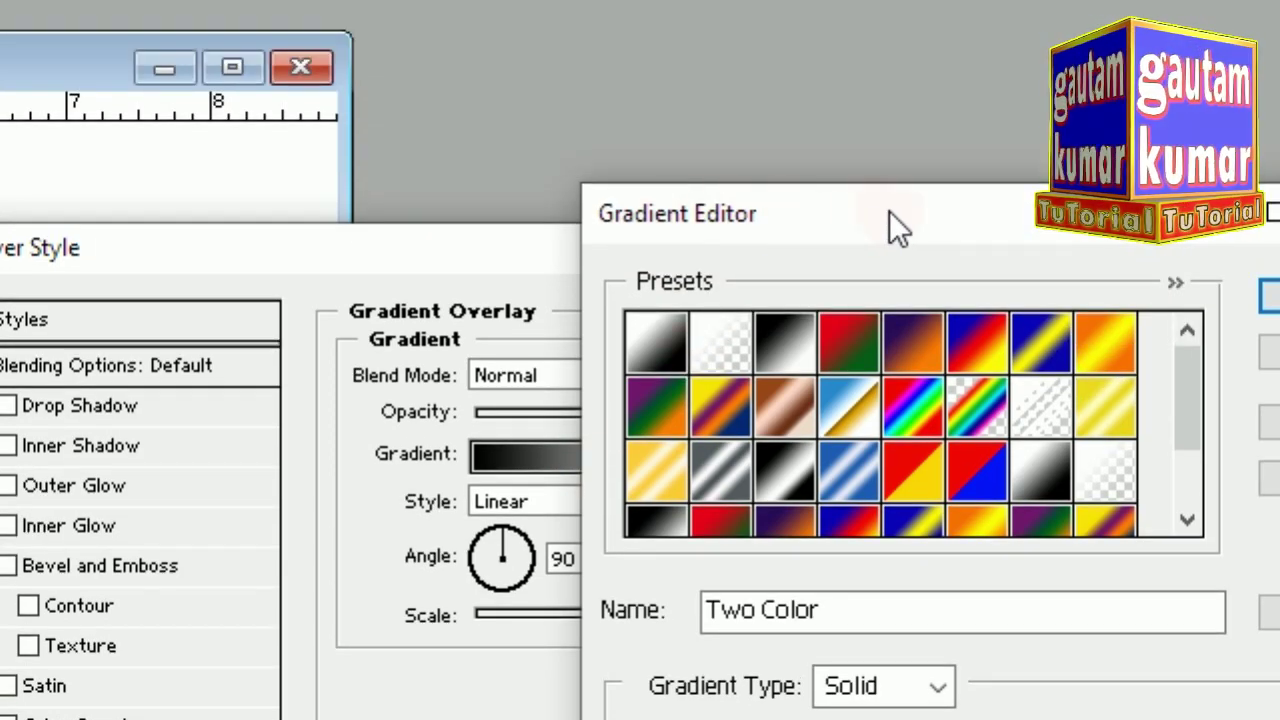
pyautogui.moveTo(889, 211); pyautogui.dragTo(455, 215)
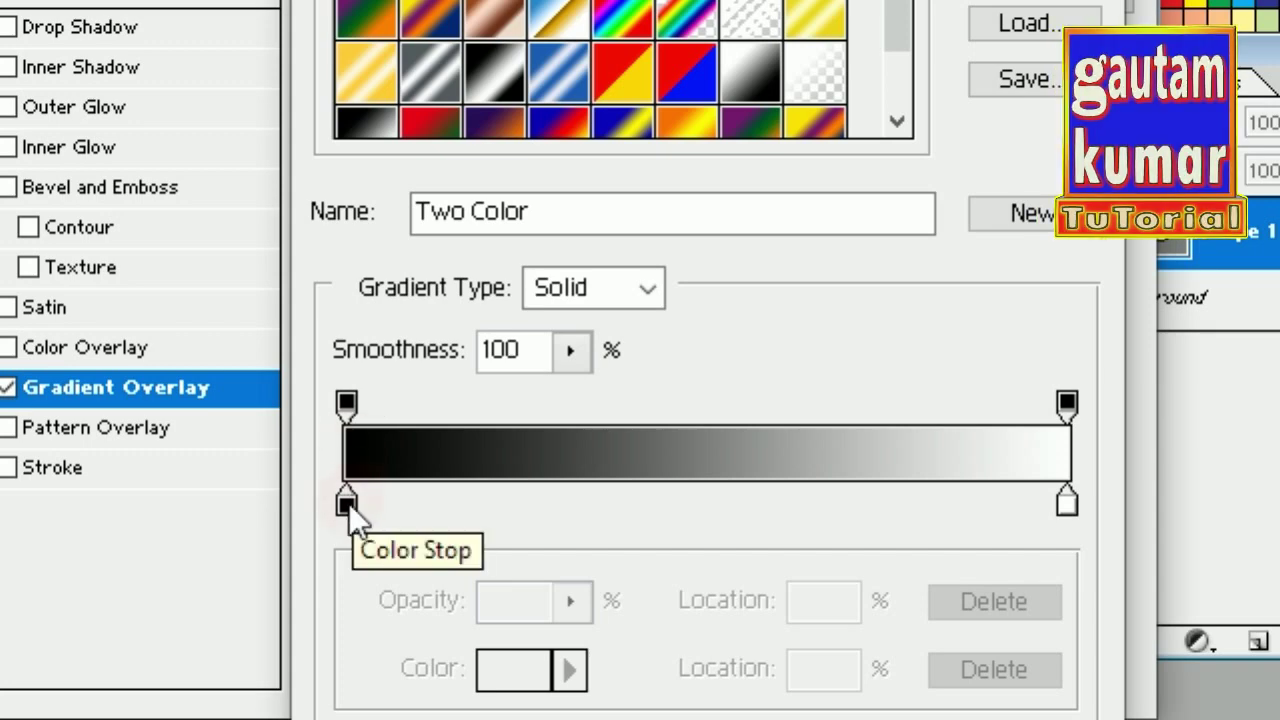
pyautogui.click(346, 503)
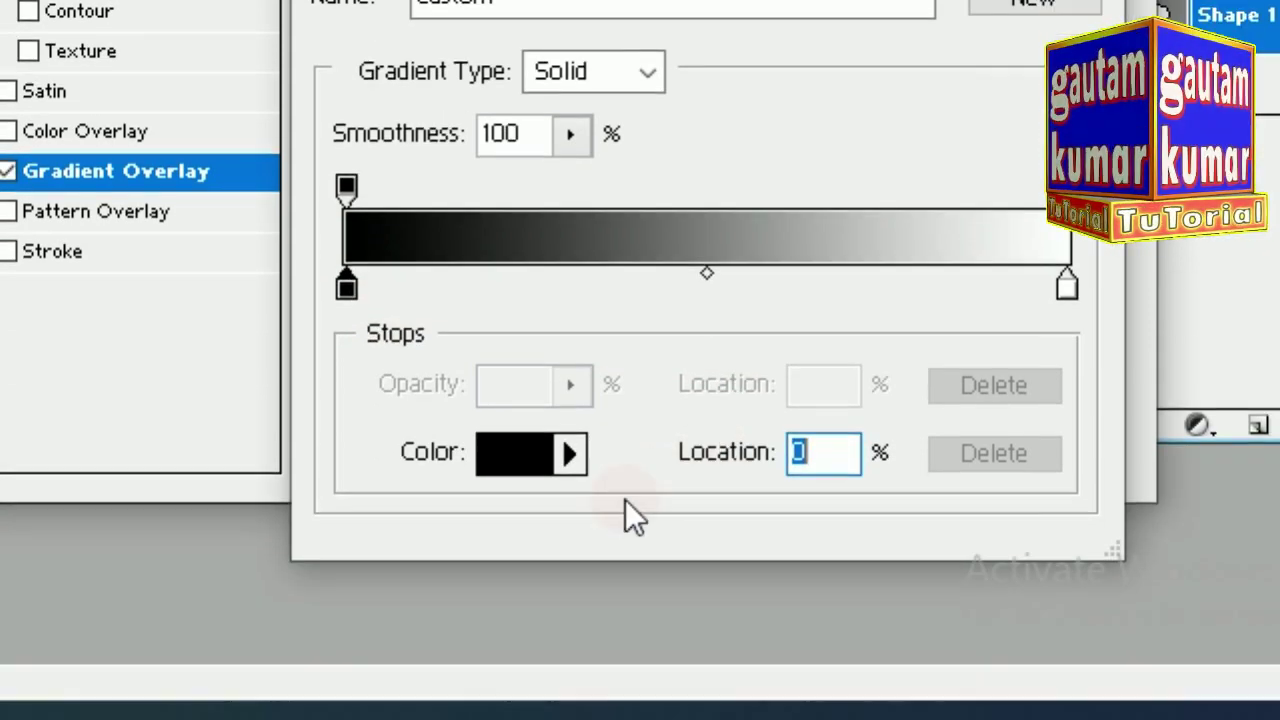
pyautogui.click(511, 455)
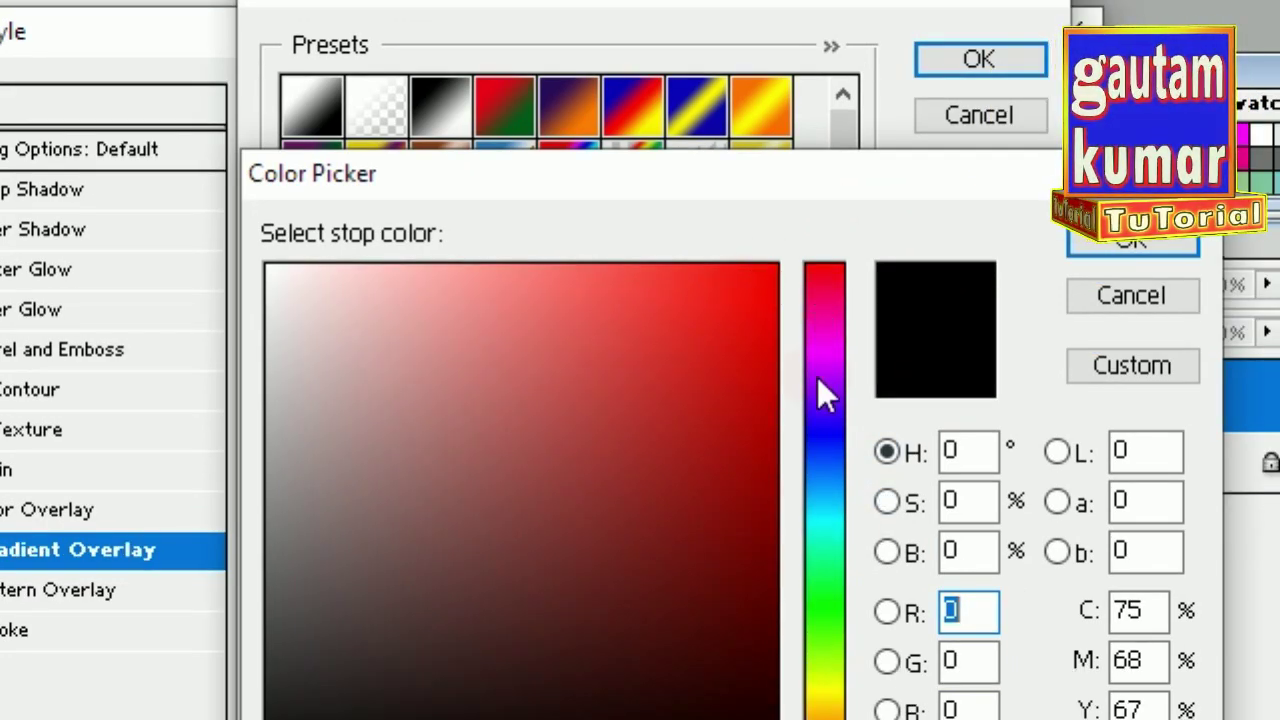
pyautogui.click(817, 423)
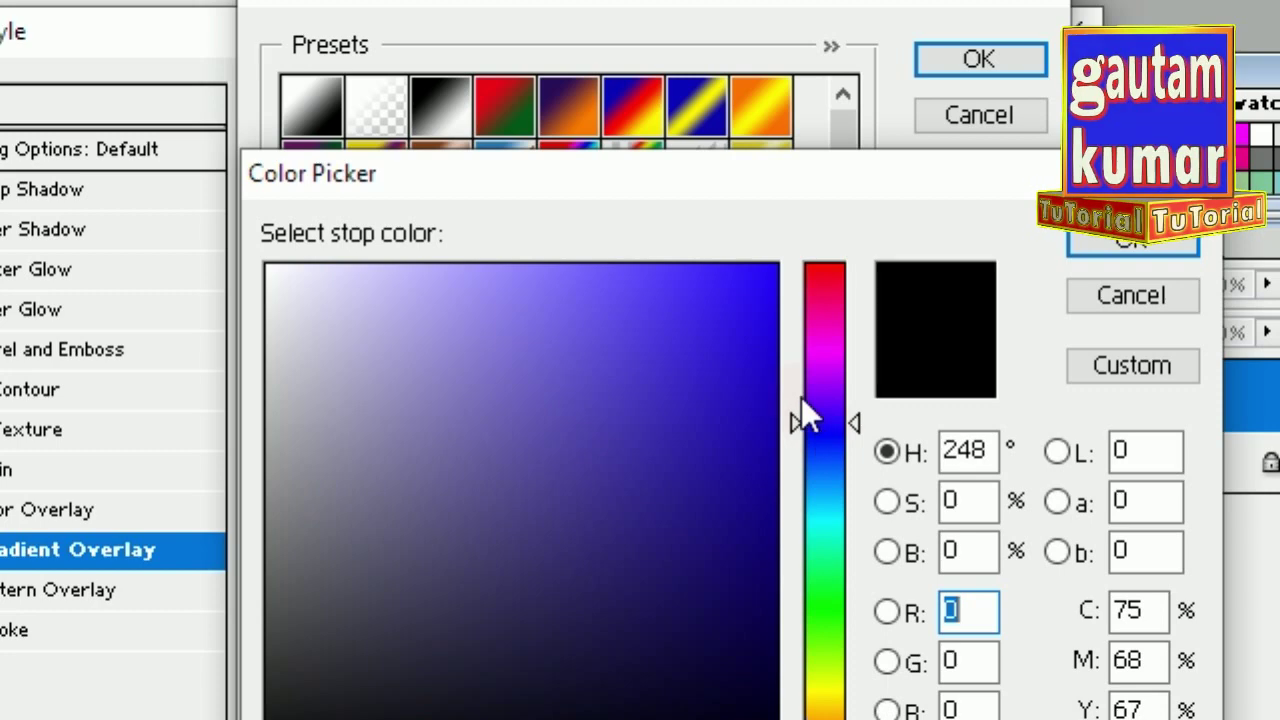
pyautogui.click(765, 269)
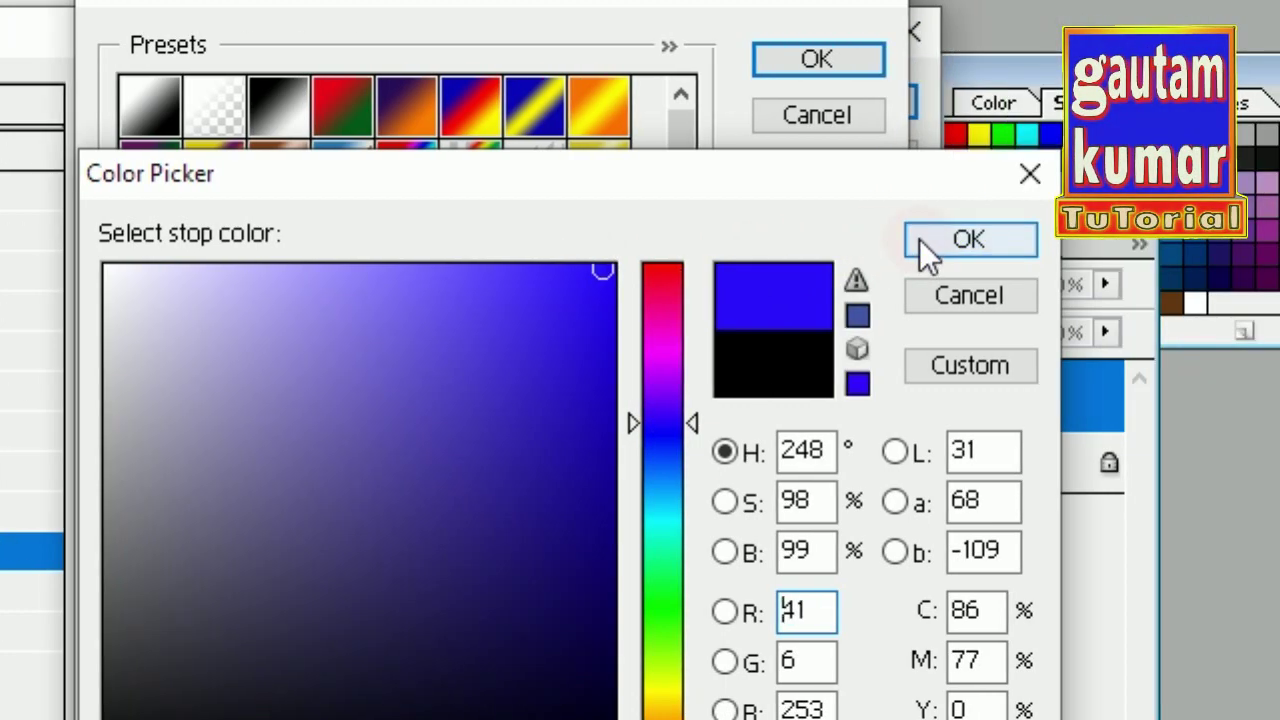
pyautogui.click(1095, 245)
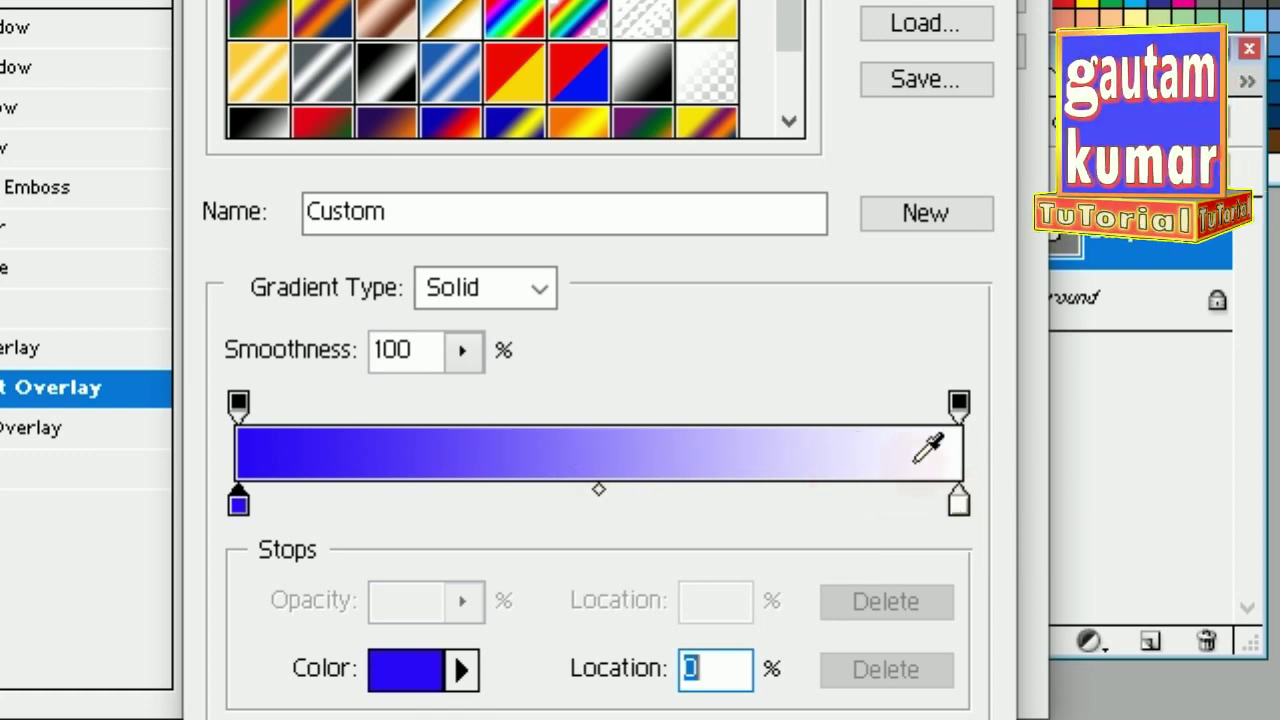
# - Change the gradient's right stop from white to bright red (R253 G5 B5)
pyautogui.click(959, 505)
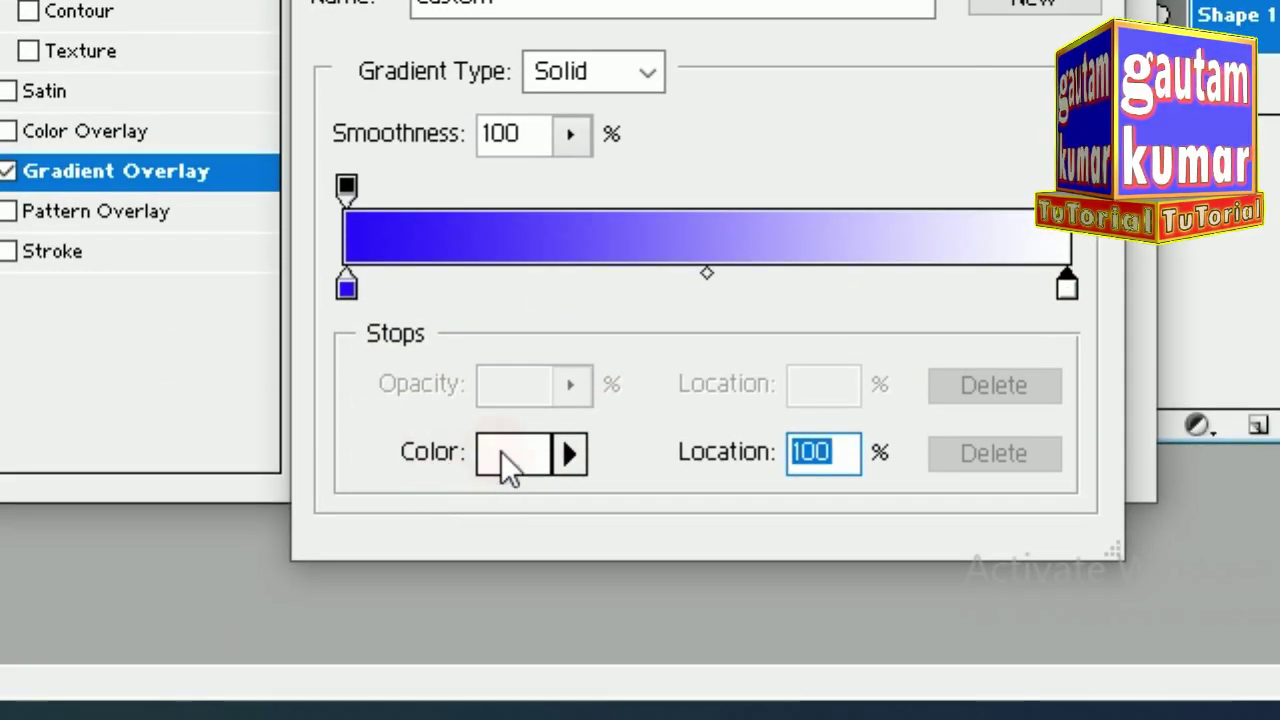
pyautogui.click(501, 451)
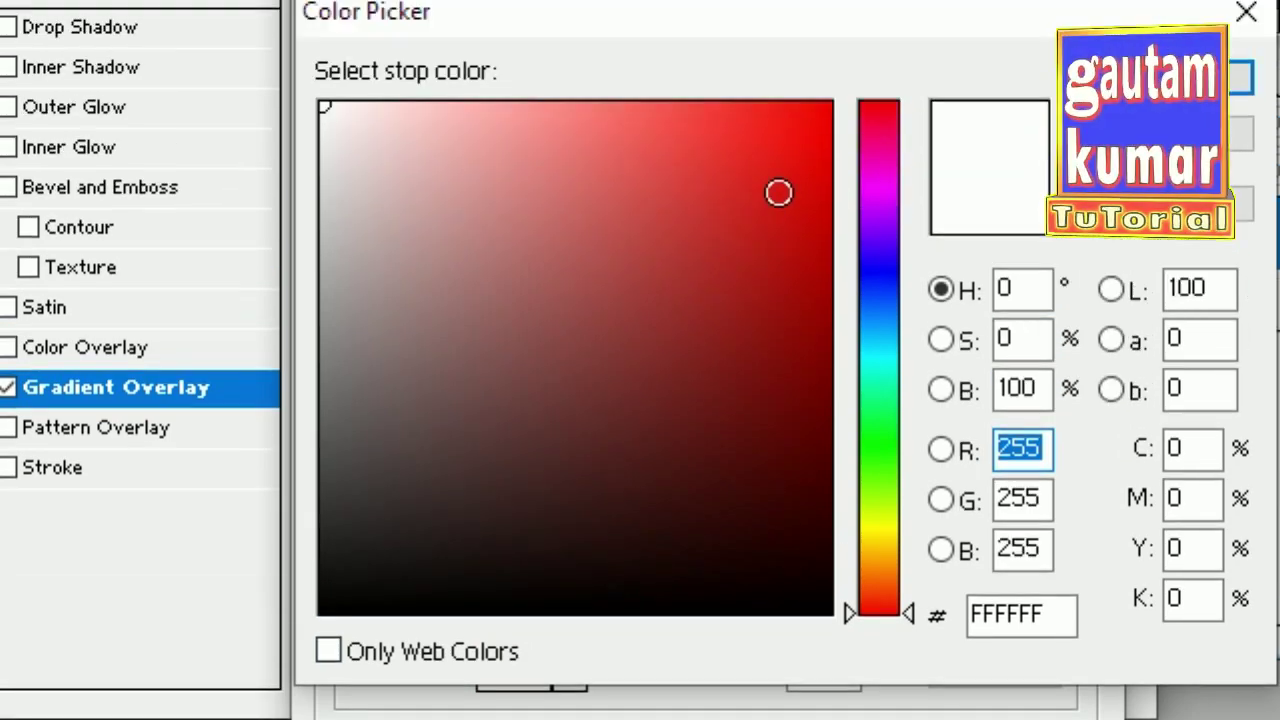
pyautogui.click(822, 213)
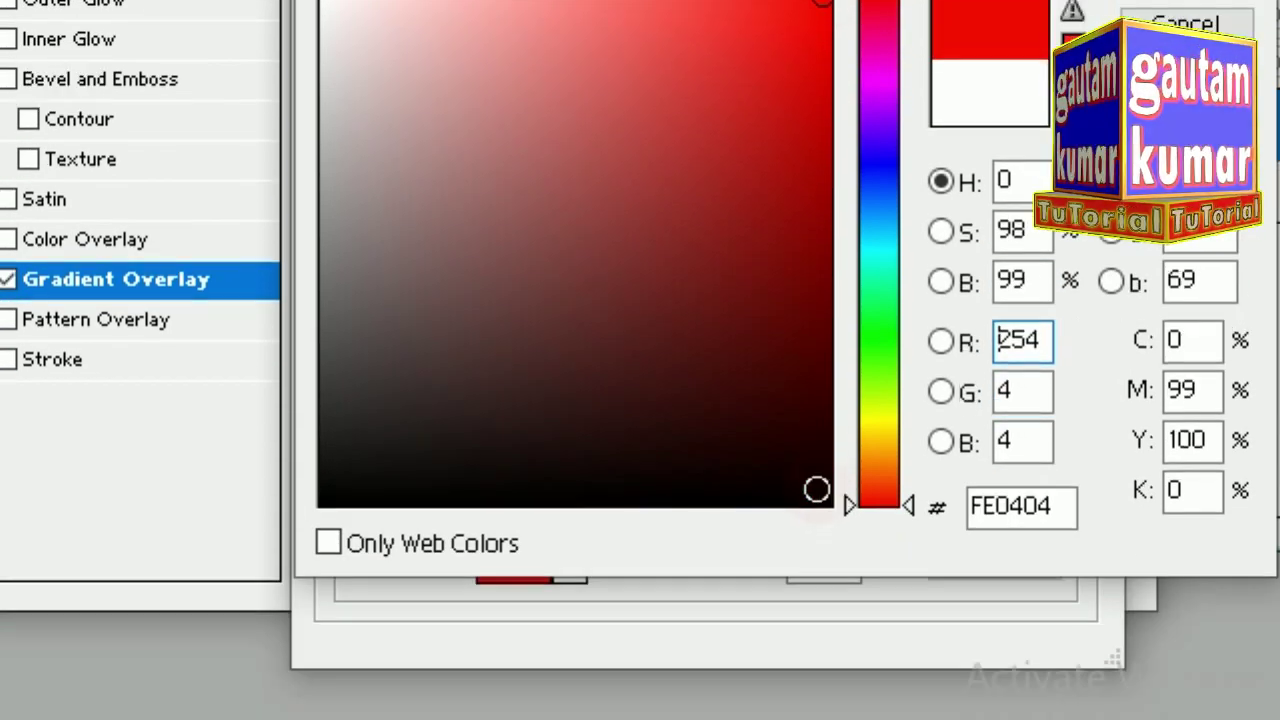
pyautogui.click(812, 500)
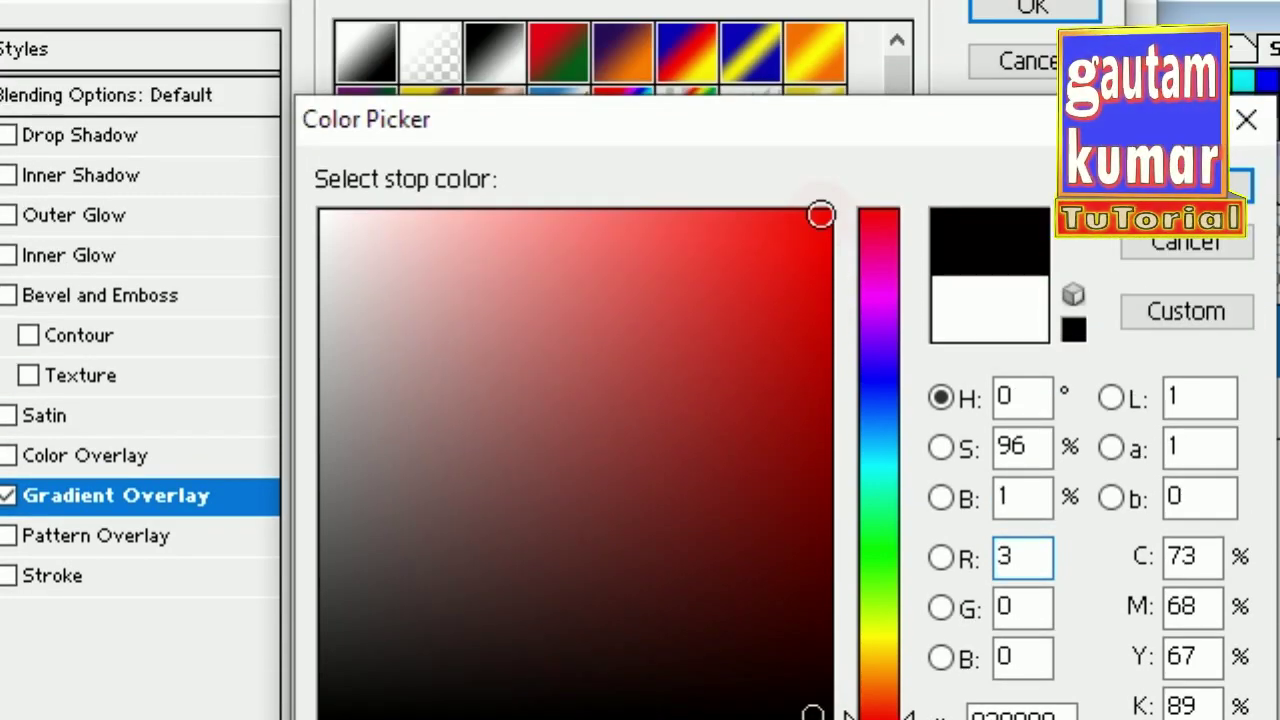
pyautogui.click(820, 215)
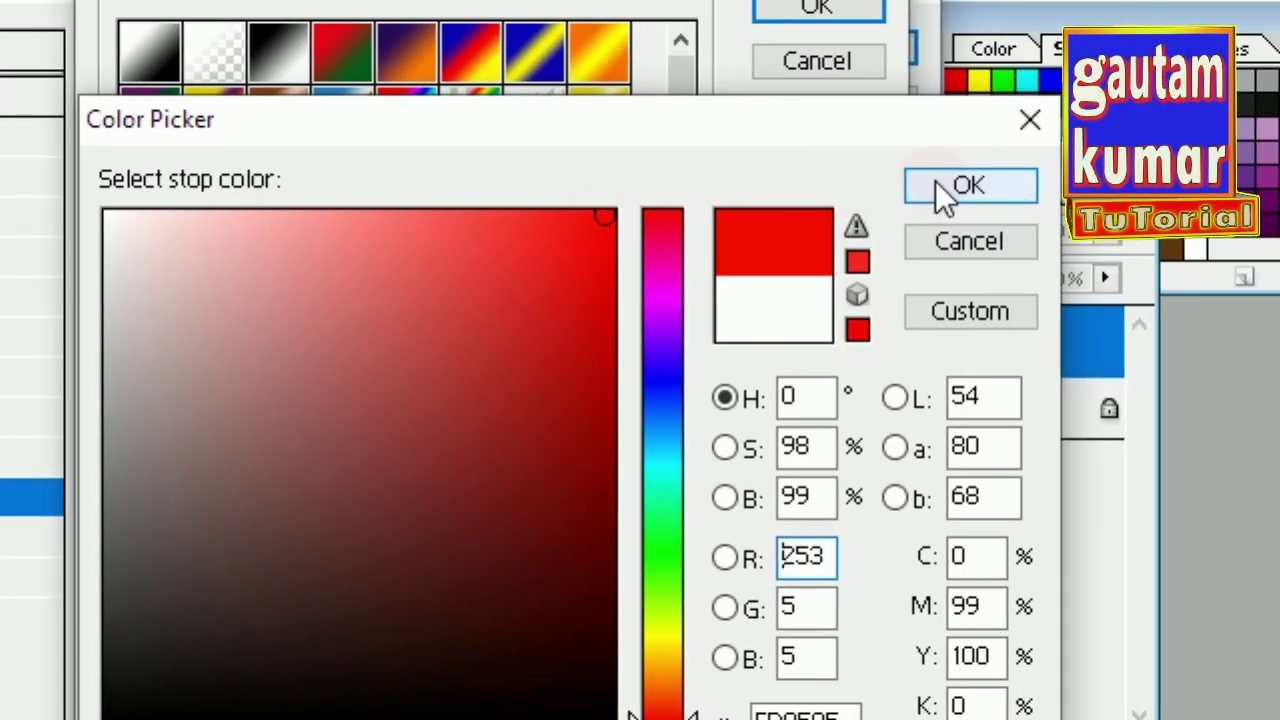
pyautogui.click(1163, 190)
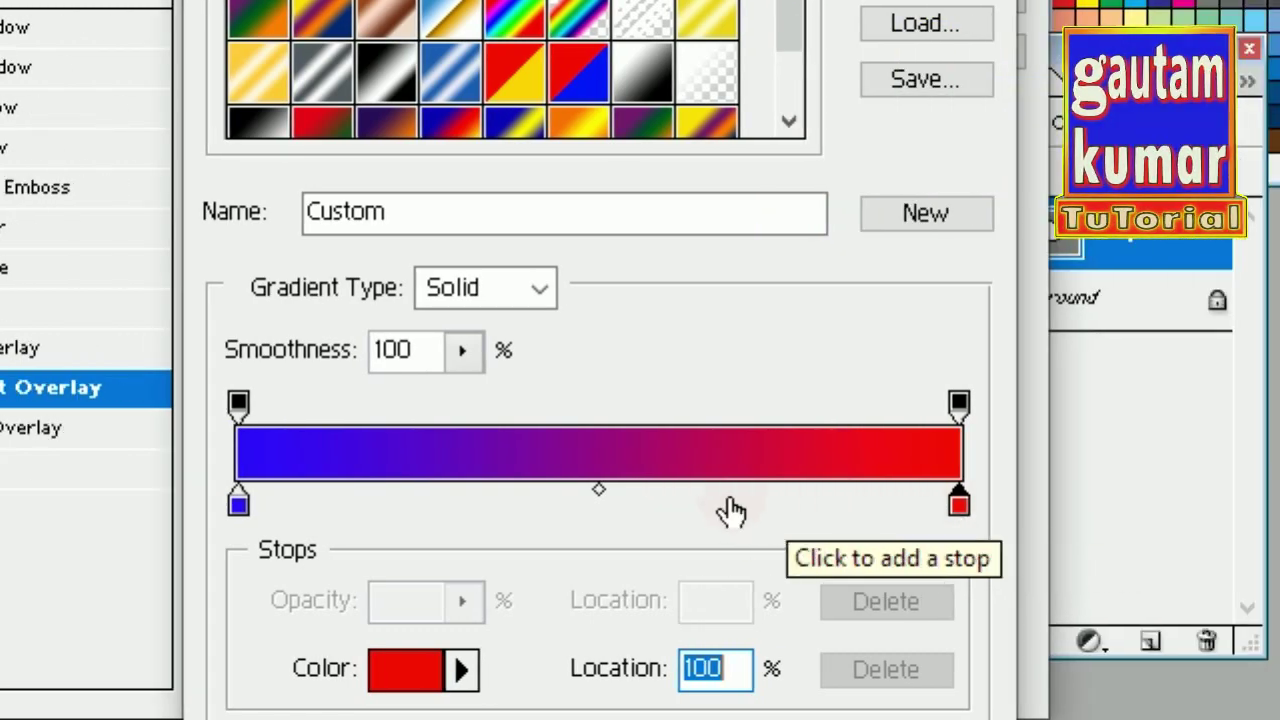
# - Add a green (0BFD05) colour stop at 58% in the gradient
pyautogui.click(658, 500)
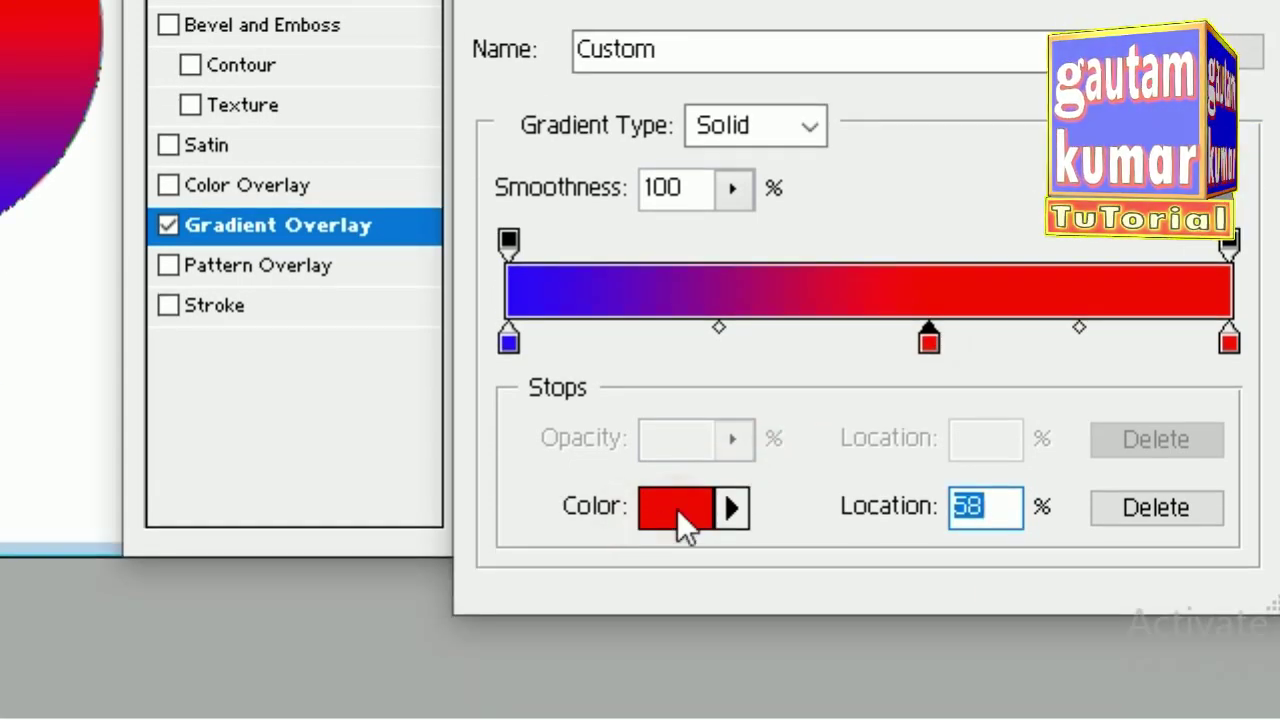
pyautogui.click(677, 509)
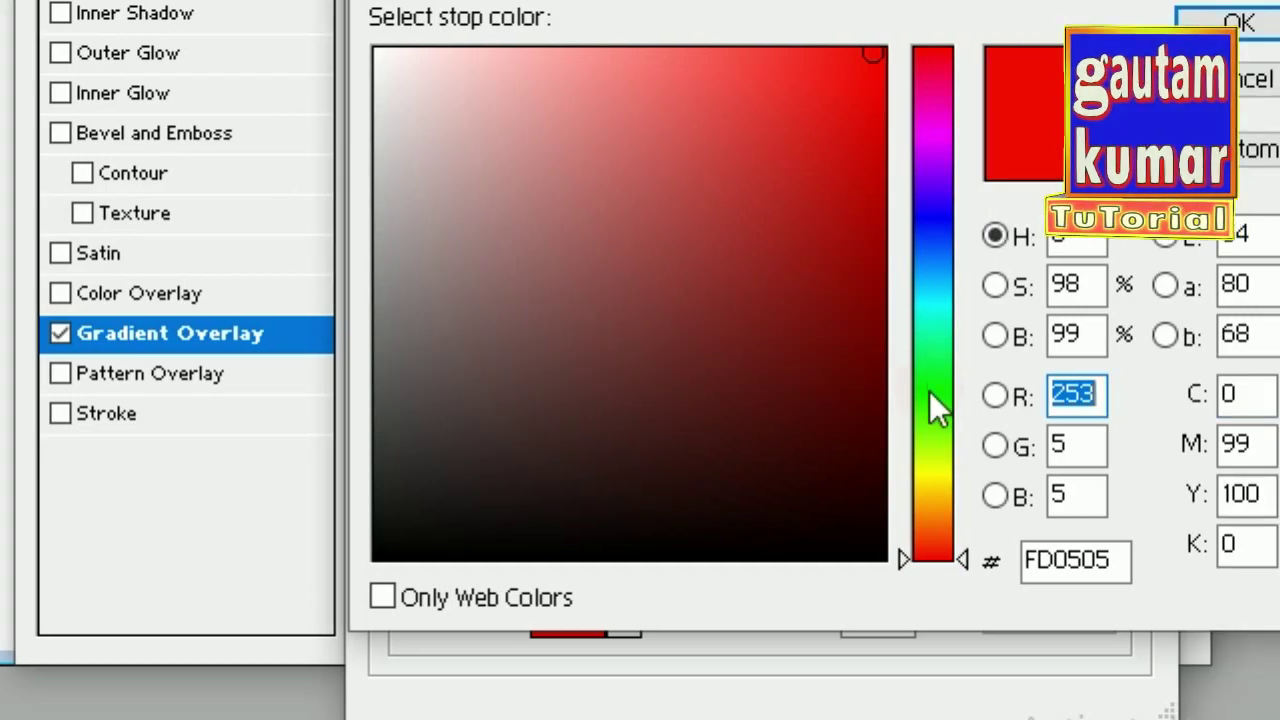
pyautogui.click(929, 391)
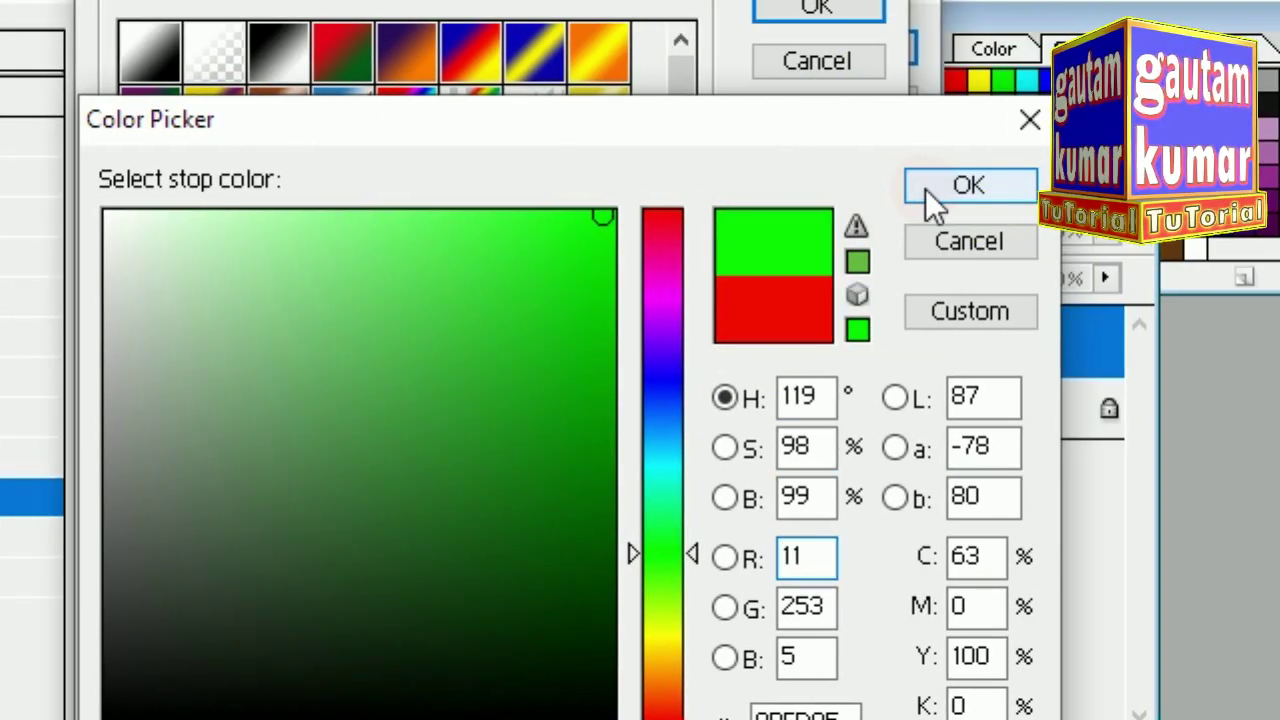
pyautogui.click(925, 188)
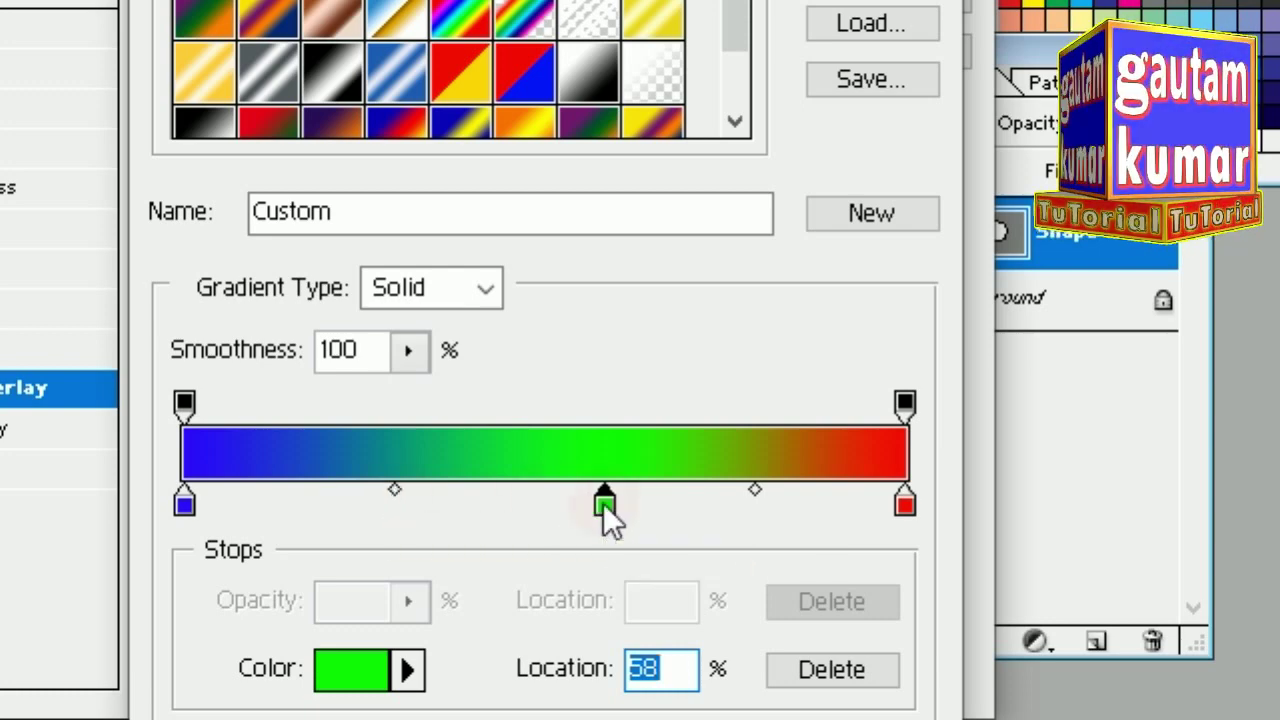
# - Move green to 44%, shift the blue–green midpoint, and bring red to about 71%
pyautogui.moveTo(606, 505); pyautogui.dragTo(479, 504)
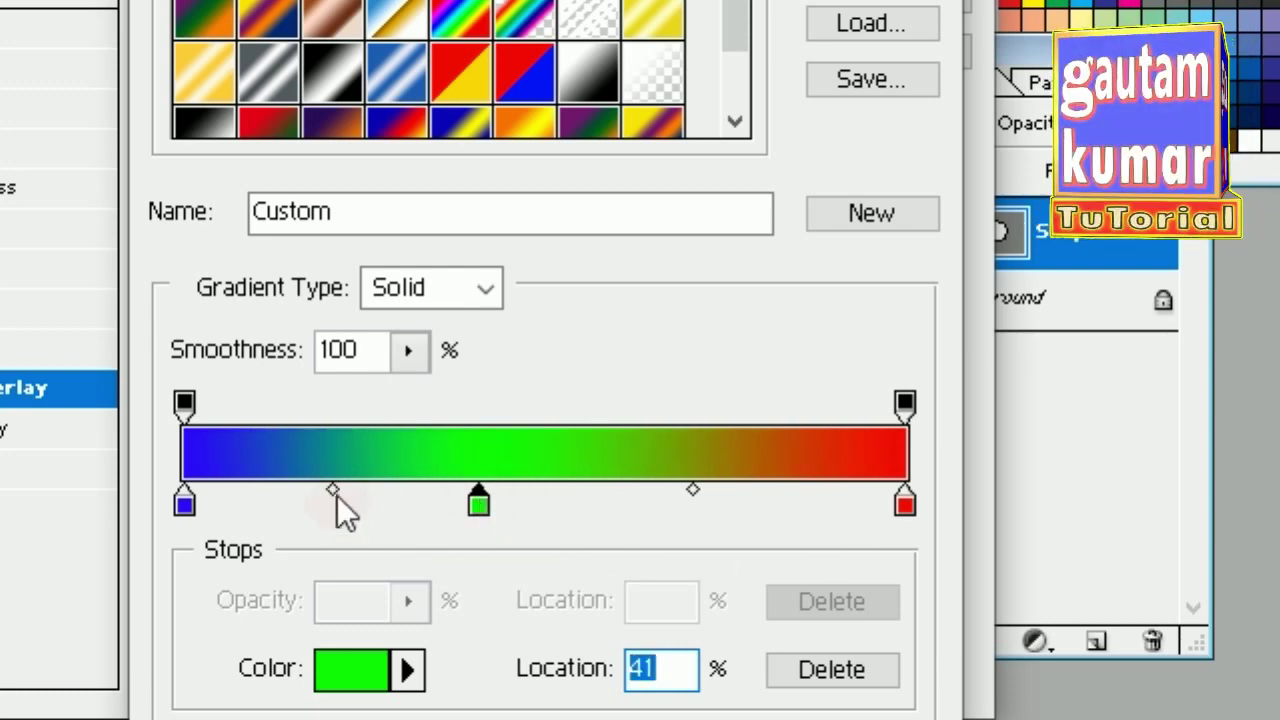
pyautogui.moveTo(329, 488); pyautogui.dragTo(422, 490)
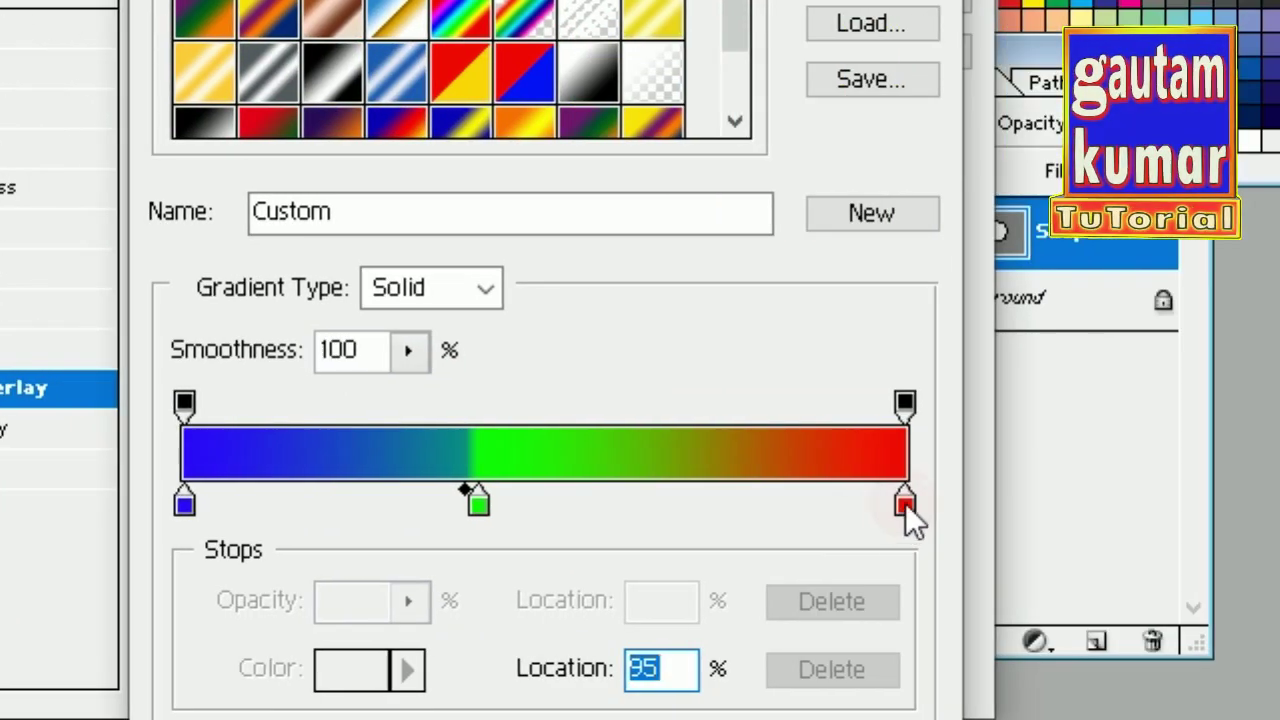
pyautogui.moveTo(905, 503); pyautogui.dragTo(768, 503)
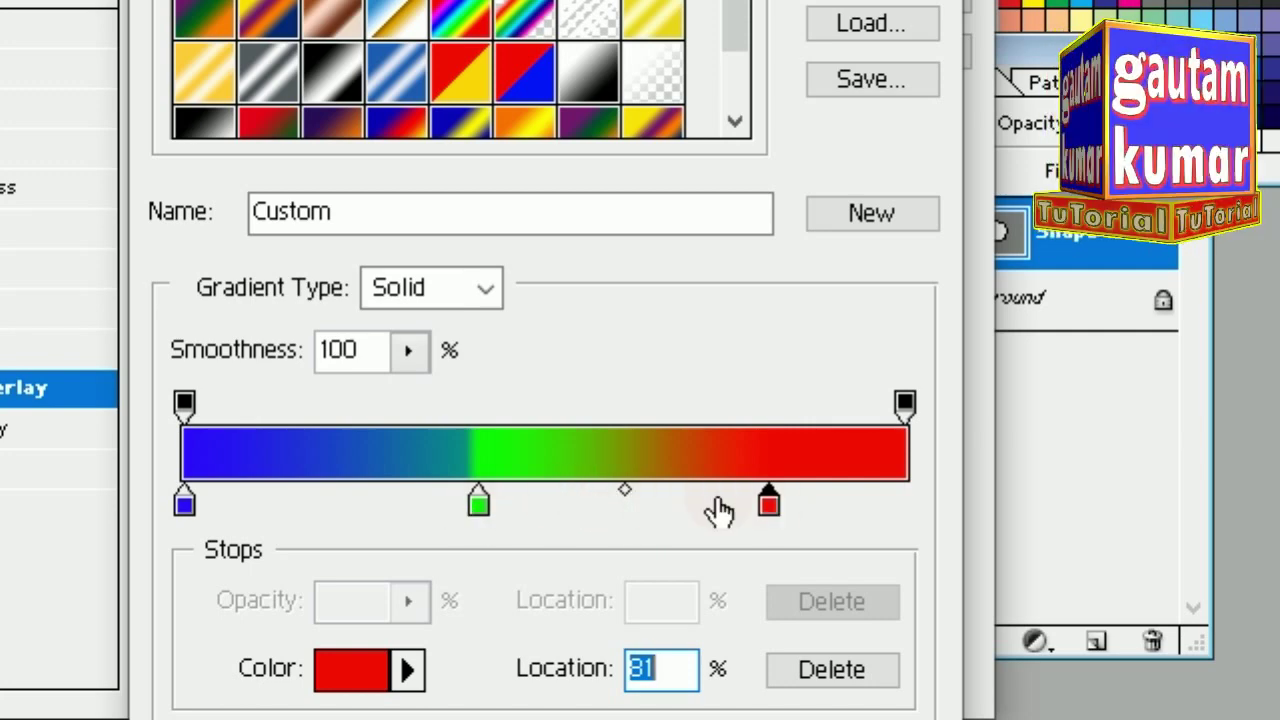
pyautogui.moveTo(773, 503); pyautogui.dragTo(923, 495)
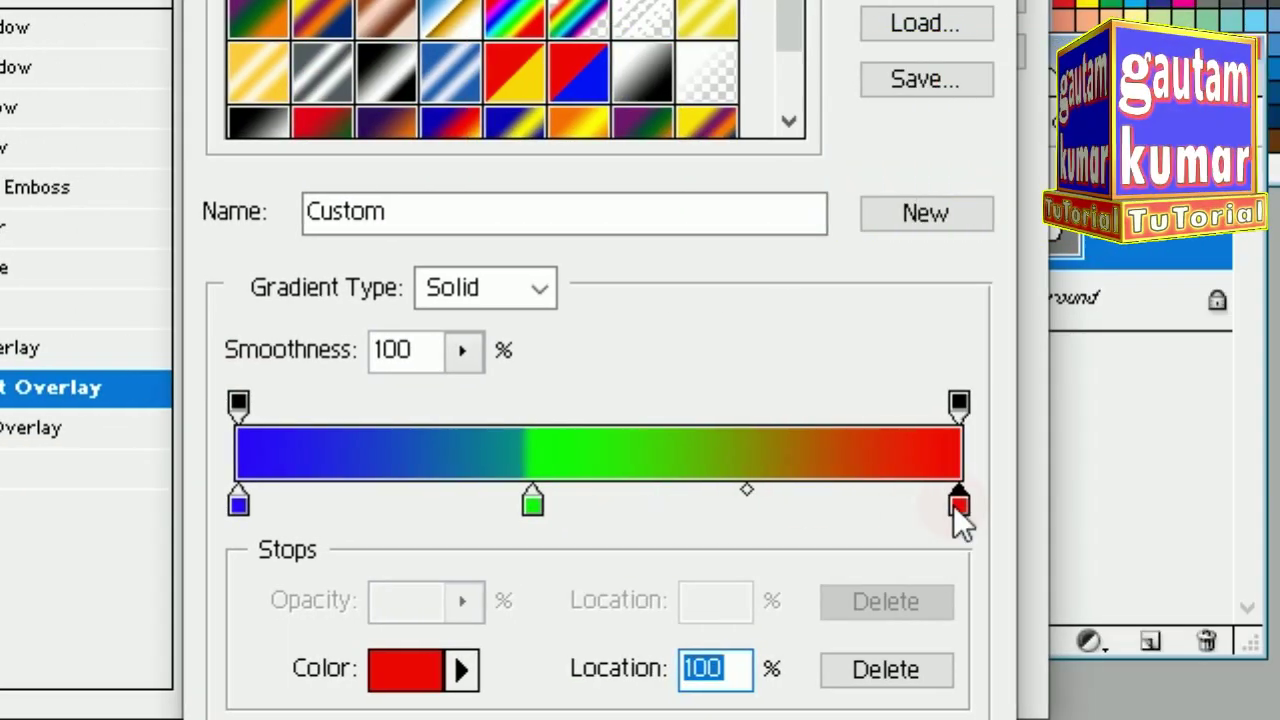
pyautogui.moveTo(955, 505); pyautogui.dragTo(771, 503)
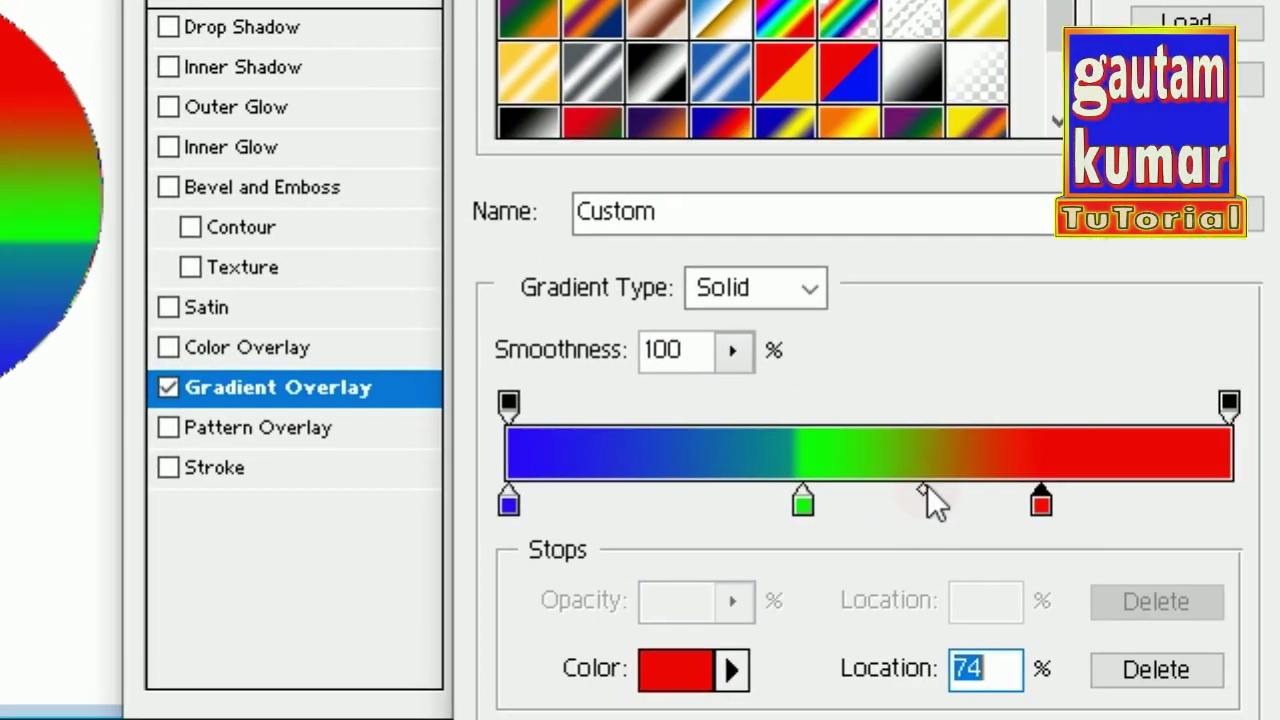
pyautogui.moveTo(921, 490); pyautogui.dragTo(1043, 492)
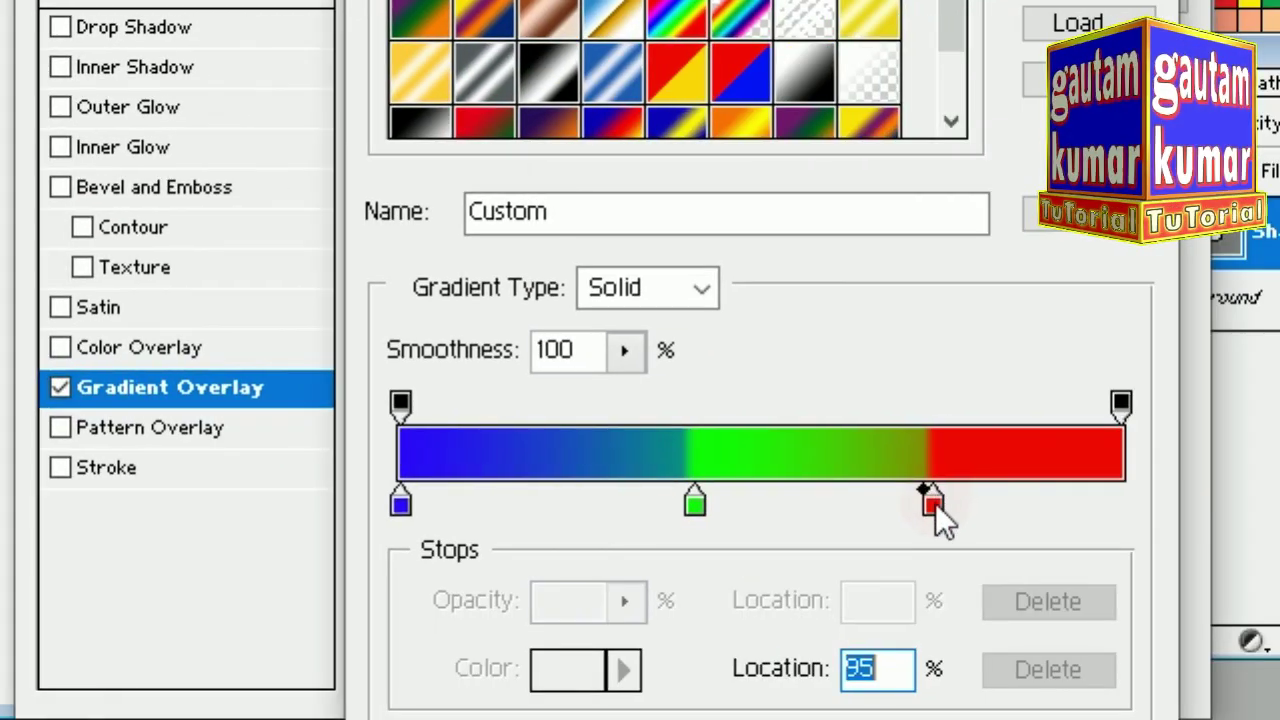
pyautogui.moveTo(935, 505); pyautogui.dragTo(894, 505)
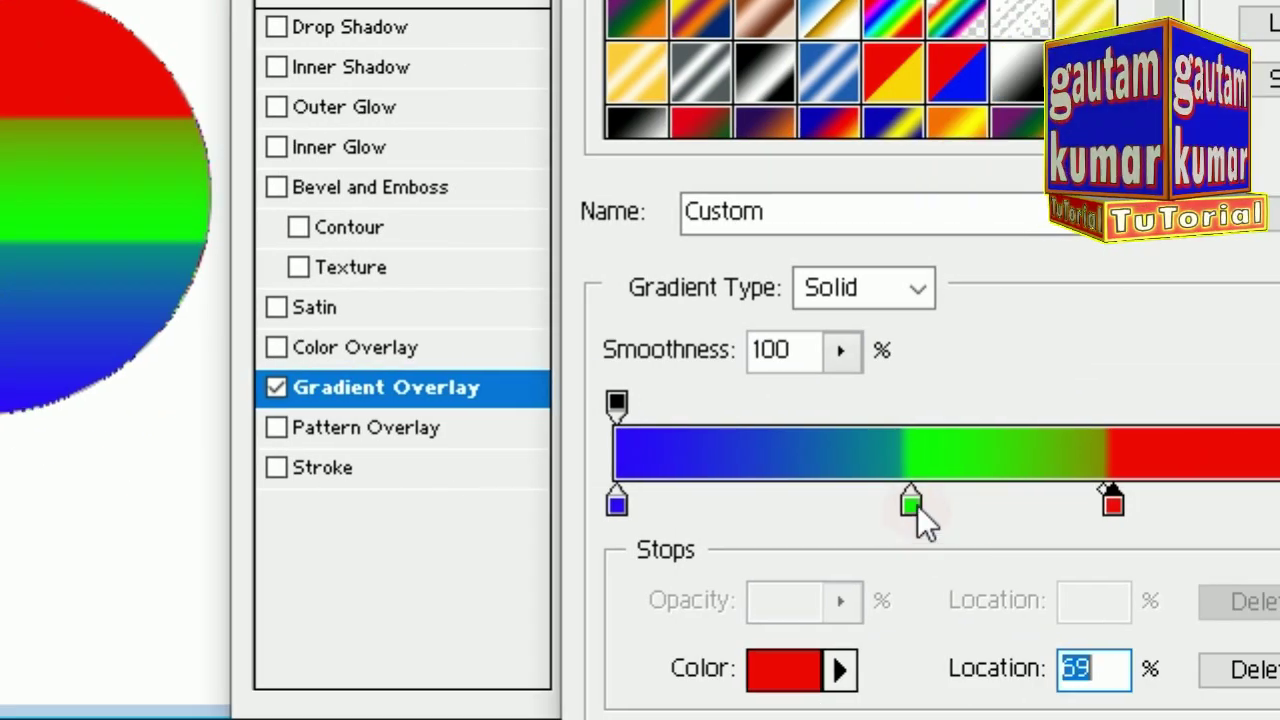
# - Move the green stop to 35% and the red stop to 75%
pyautogui.click(912, 506)
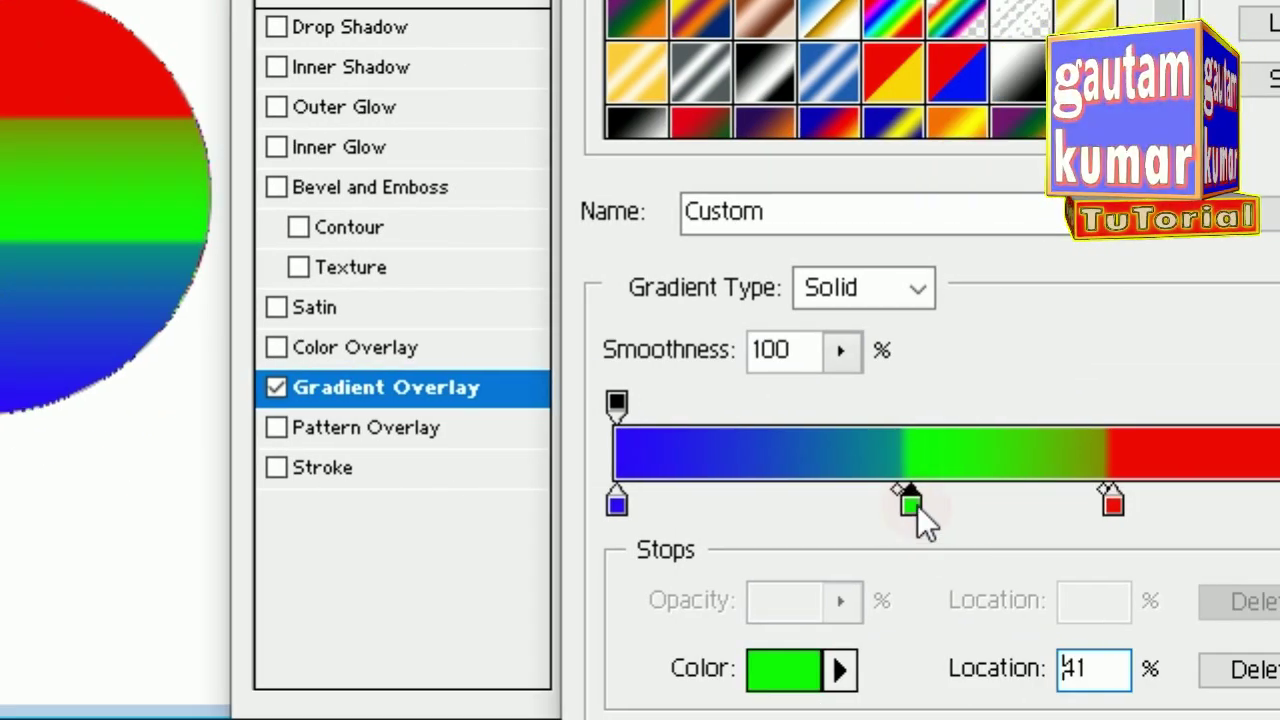
pyautogui.moveTo(905, 520); pyautogui.dragTo(889, 514)
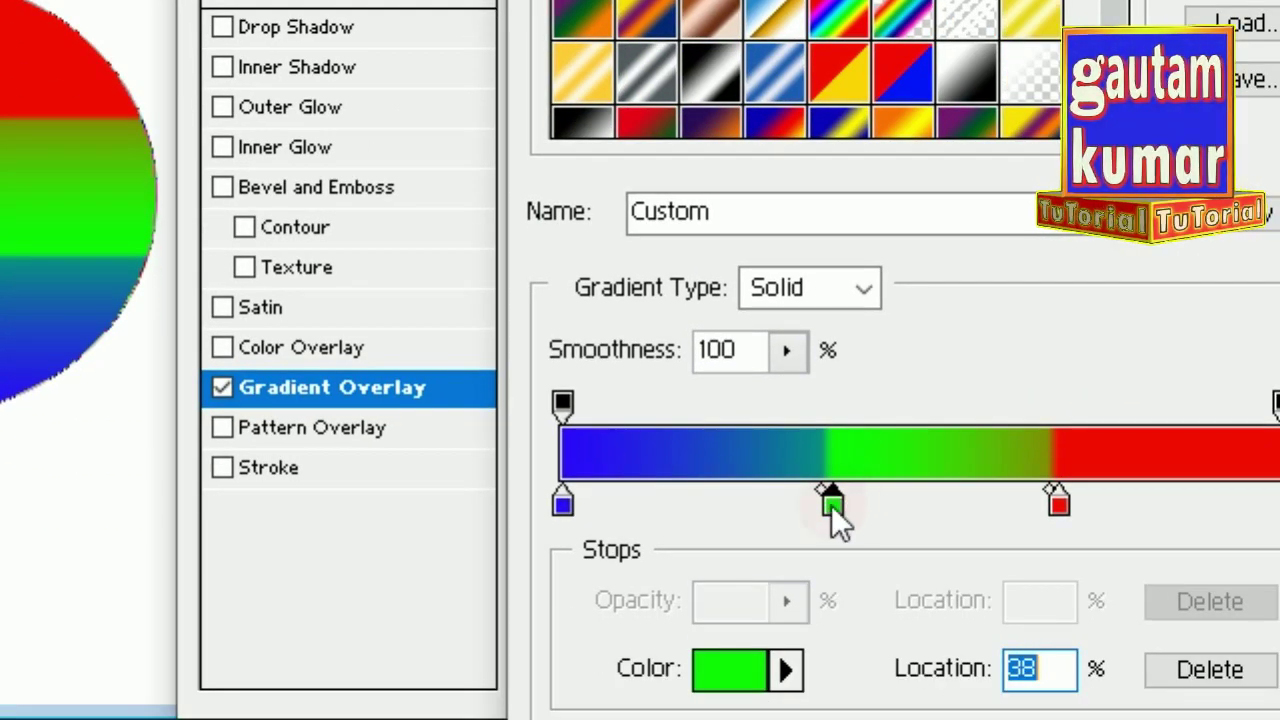
pyautogui.moveTo(832, 512); pyautogui.dragTo(818, 508)
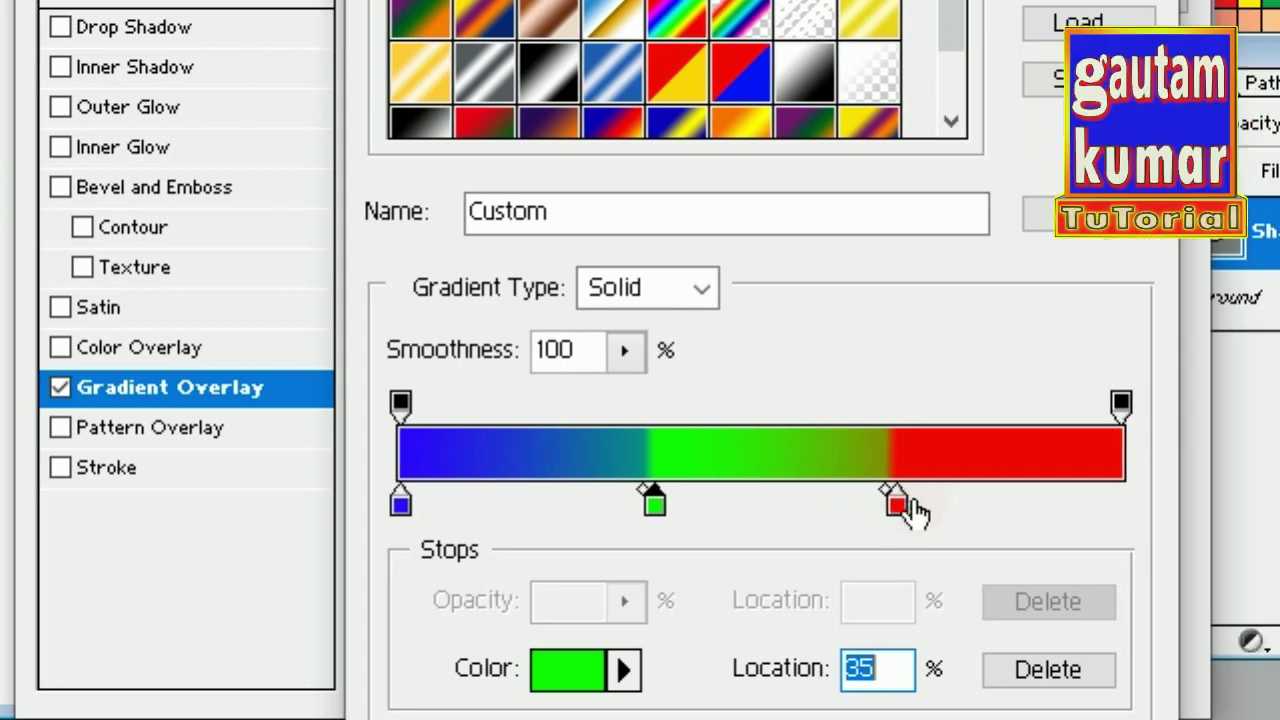
pyautogui.moveTo(899, 507); pyautogui.dragTo(945, 507)
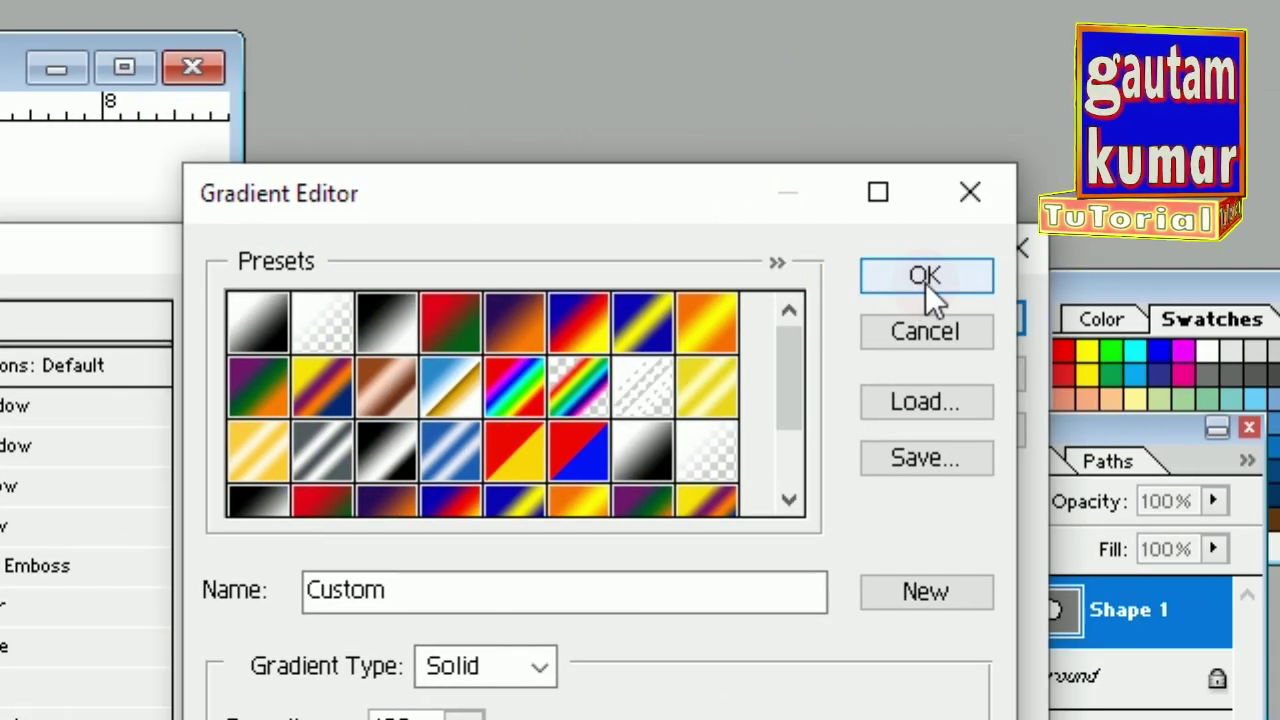
# - Accept the edited gradient and confirm the Layer Style dialog
pyautogui.click(928, 280)
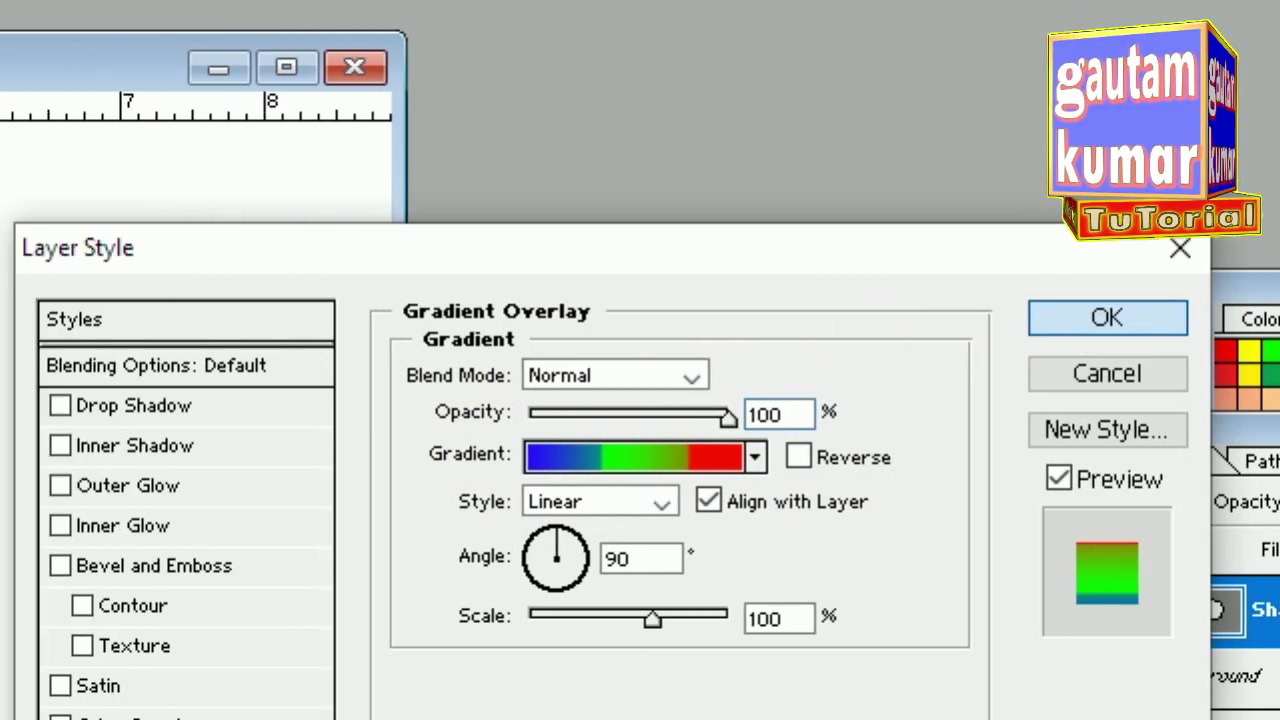
pyautogui.click(909, 315)
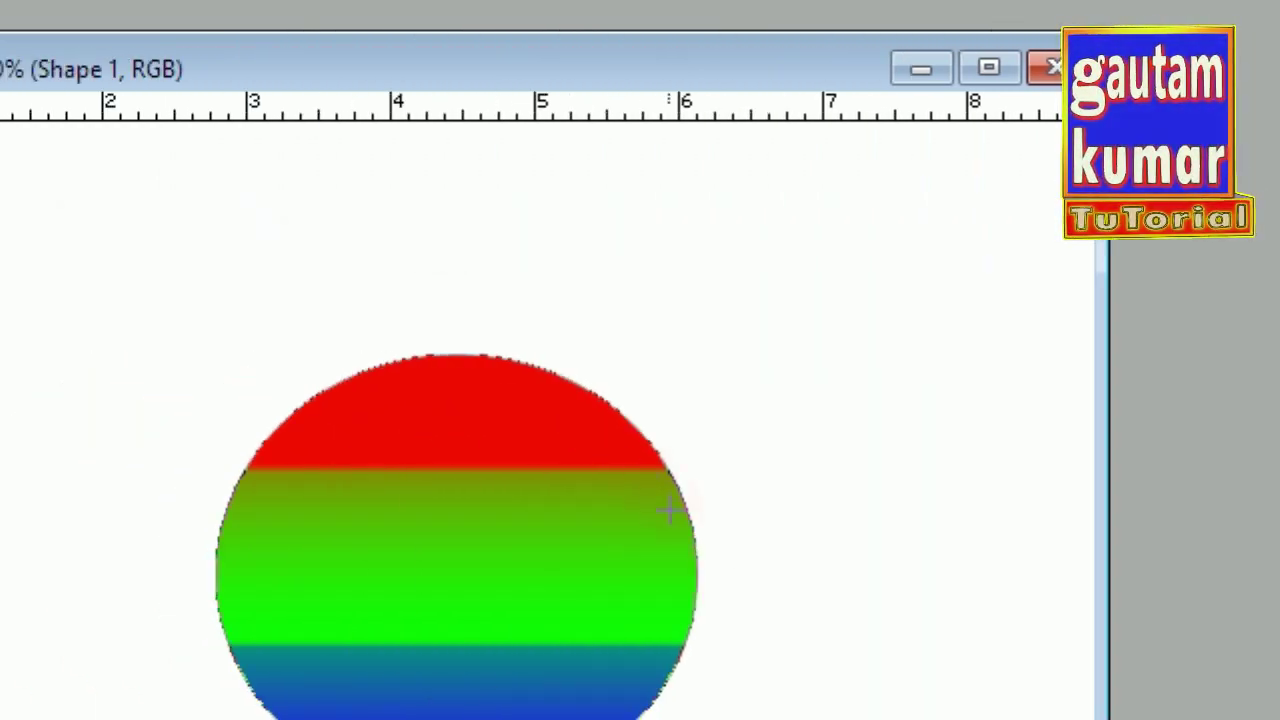